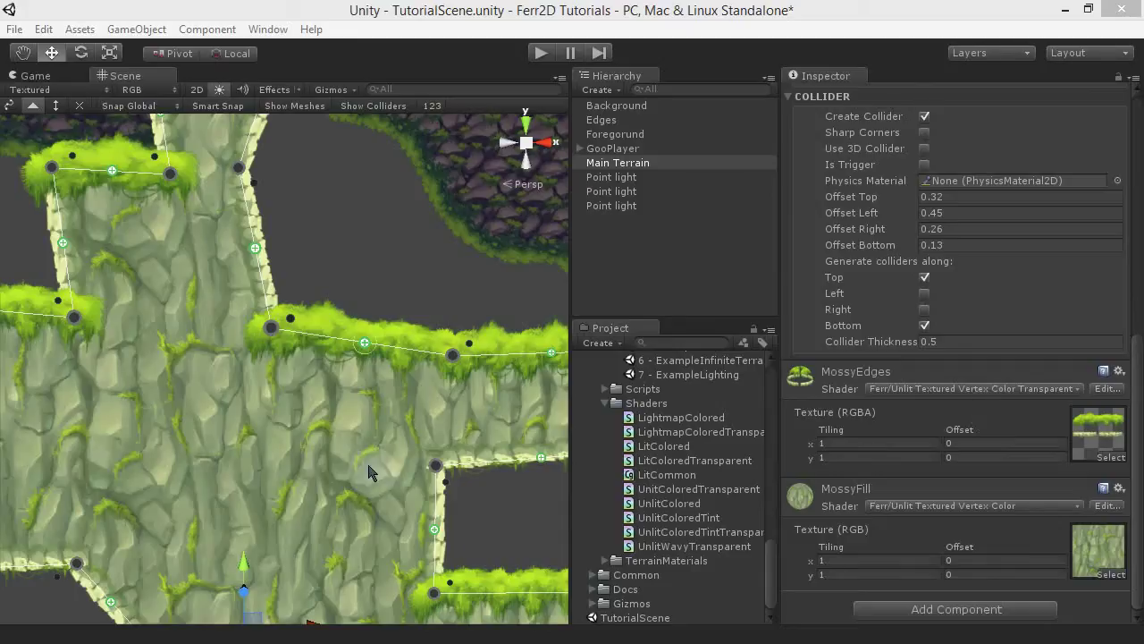
- Change the MossyEdges material's shader on Main Terrain to Ferr Unlit Tinted Textured Vertex Color
right_drag(386, 244, 348, 254)
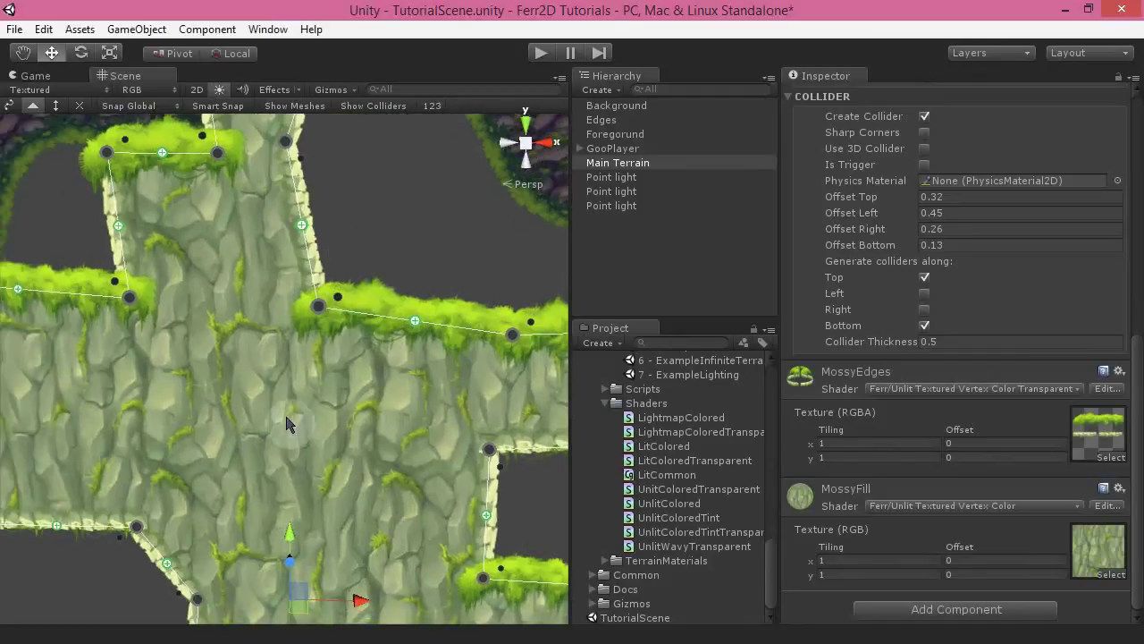
right_drag(306, 441, 313, 409)
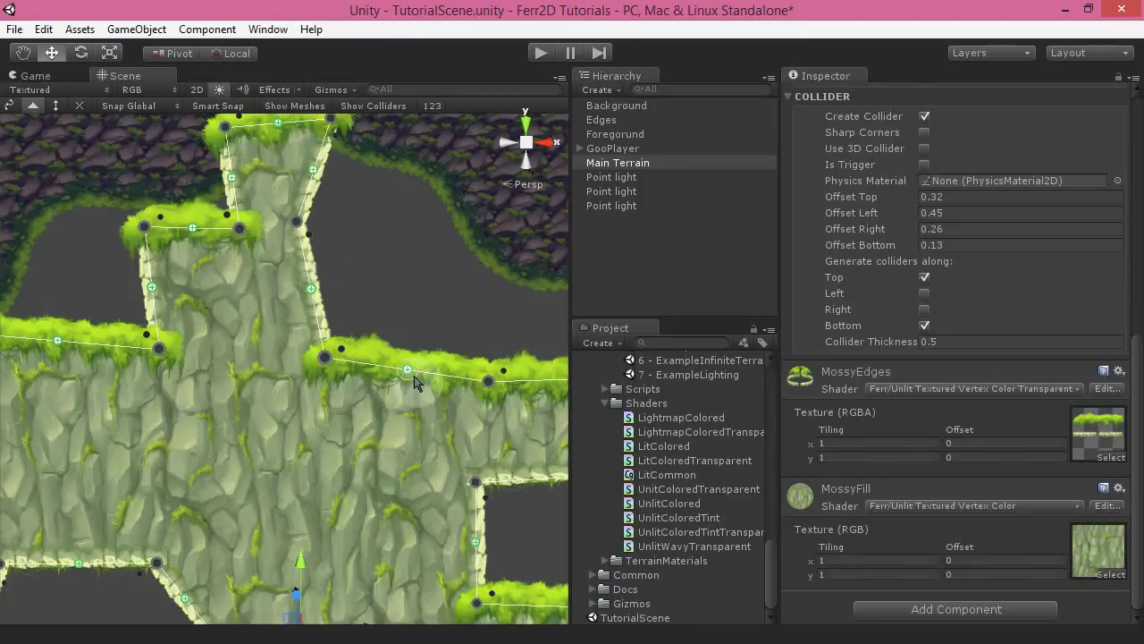
alt+drag(378, 456, 380, 412)
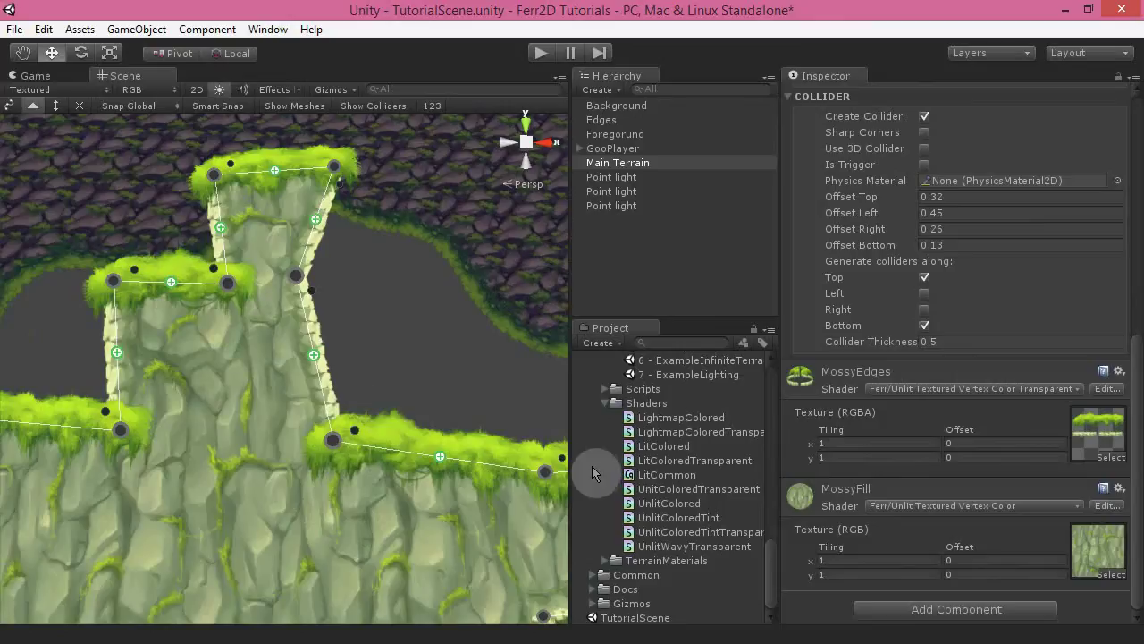
click(933, 391)
mouse_move(921, 406)
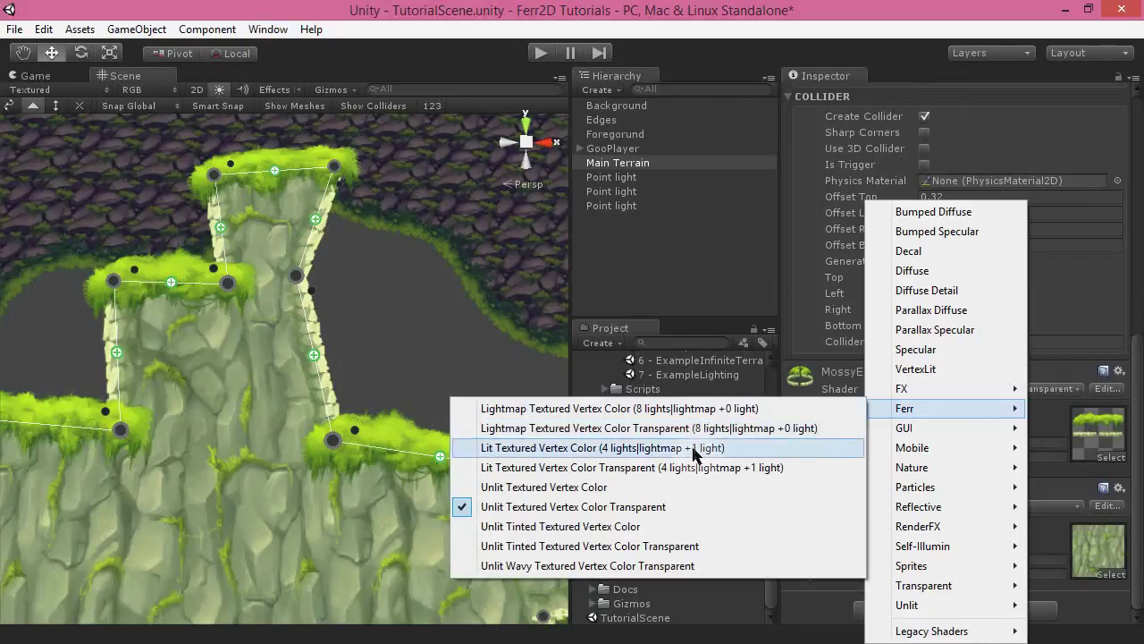
click(649, 528)
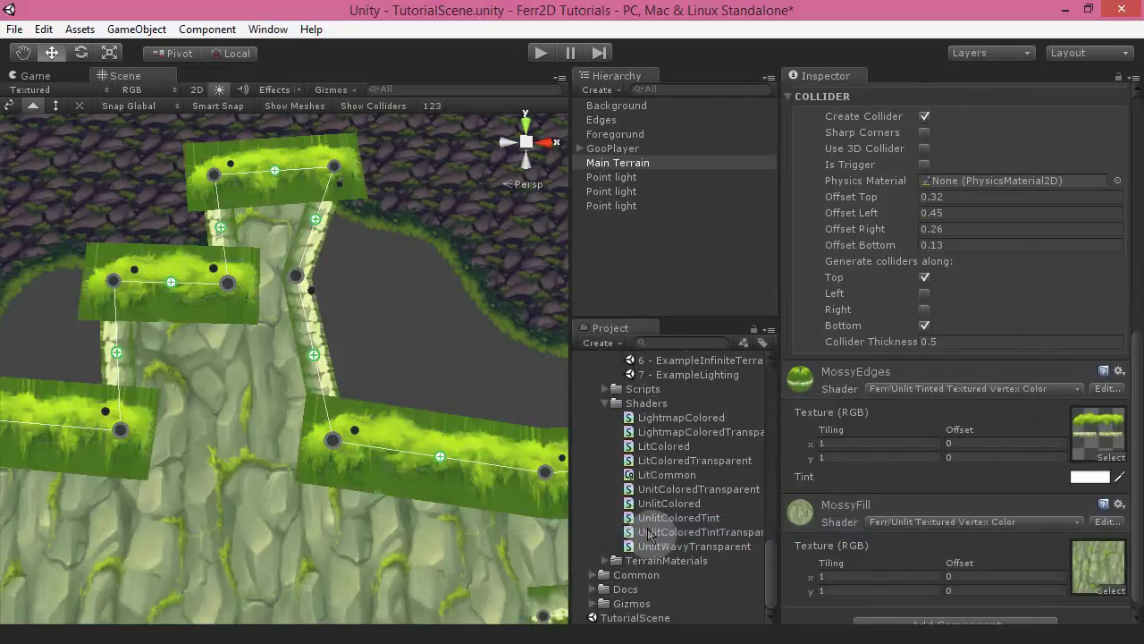
- Switch the MossyEdges shader to Ferr Unlit Tinted Textured Vertex Color Transparent and check its Tint colour options without changing the colour
click(960, 389)
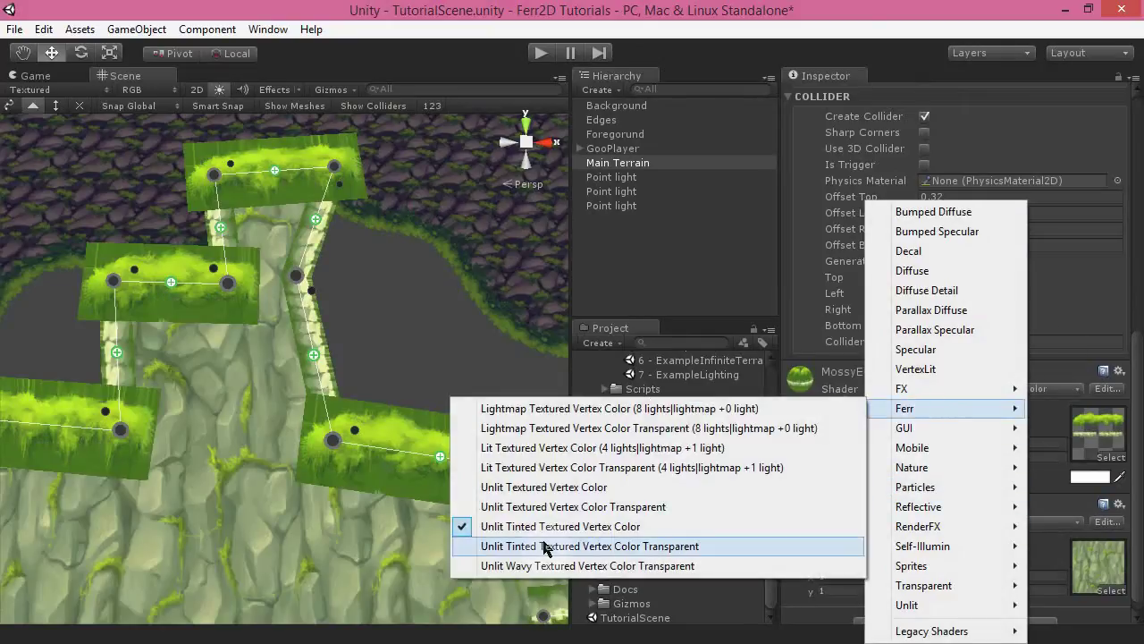
click(547, 546)
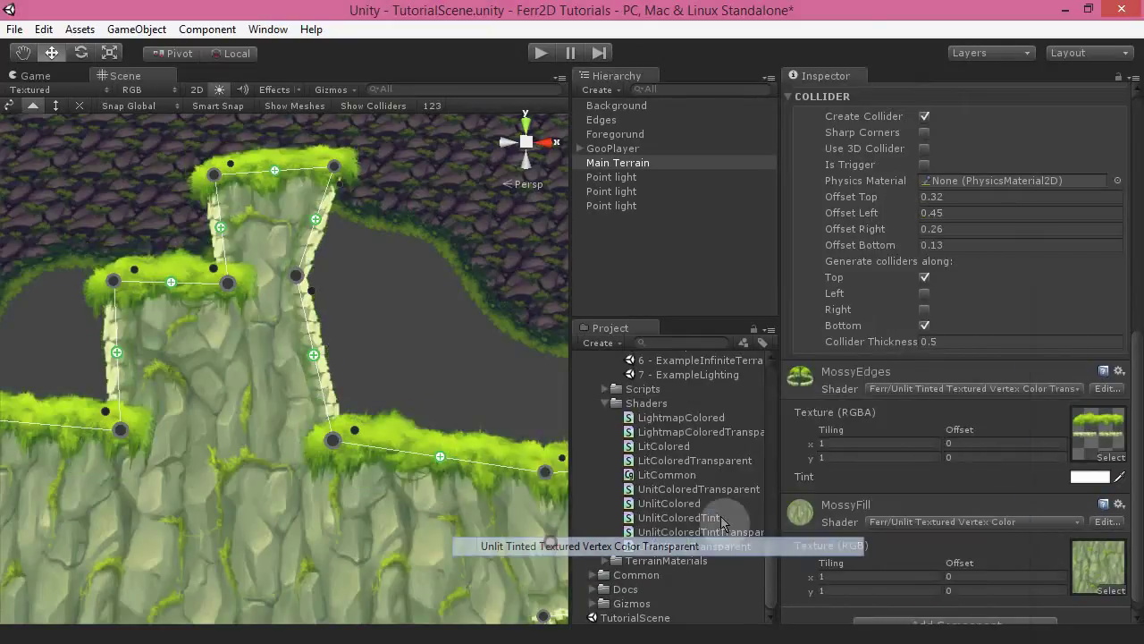
click(1093, 477)
drag(858, 286, 742, 229)
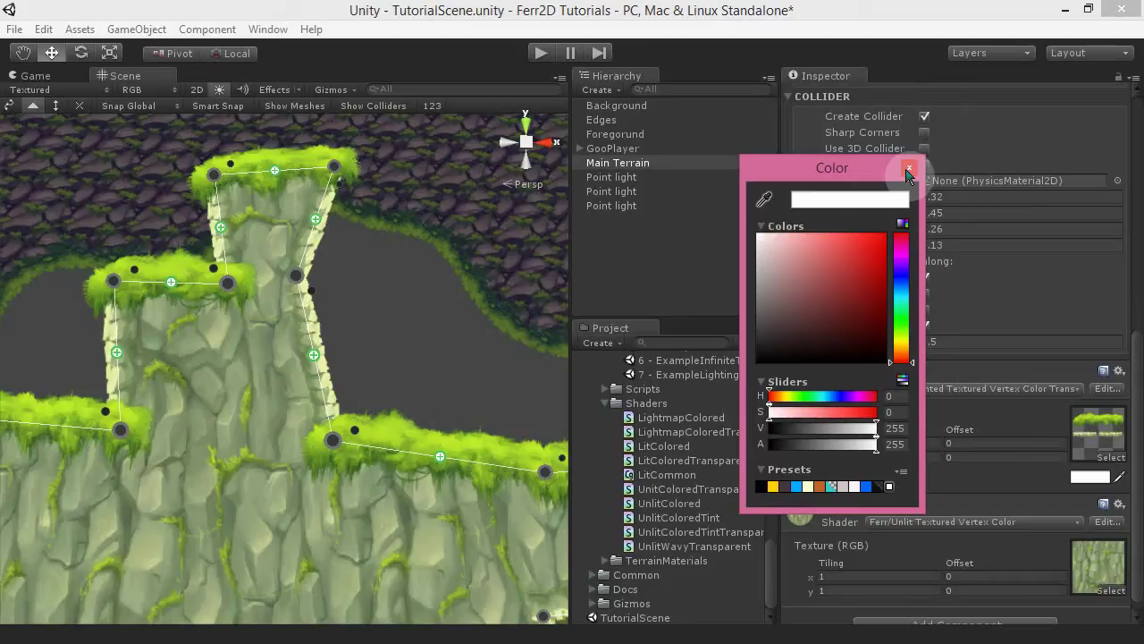
click(907, 169)
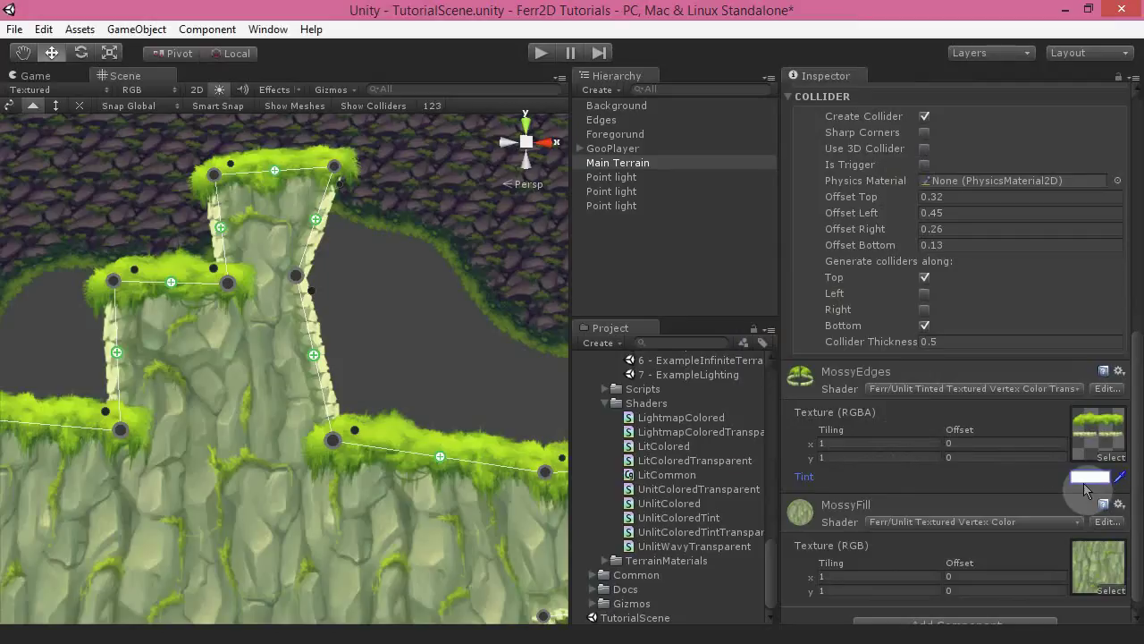
- Assign the Ferr Unlit Wavy Textured Vertex Color Transparent shader to the MossyEdges material
click(920, 389)
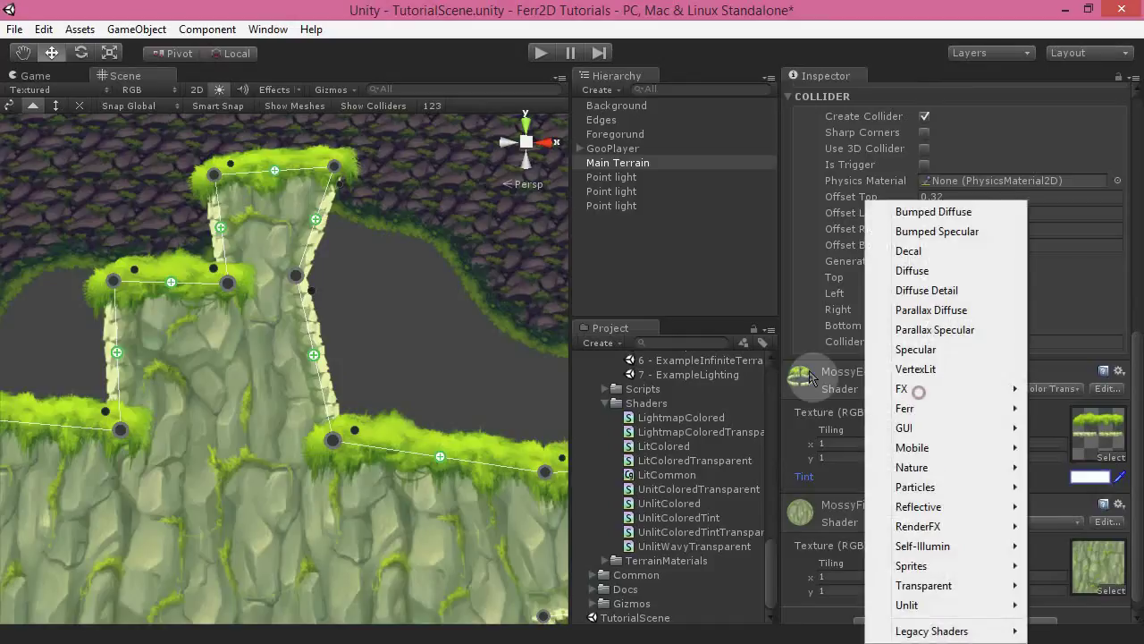
mouse_move(924, 408)
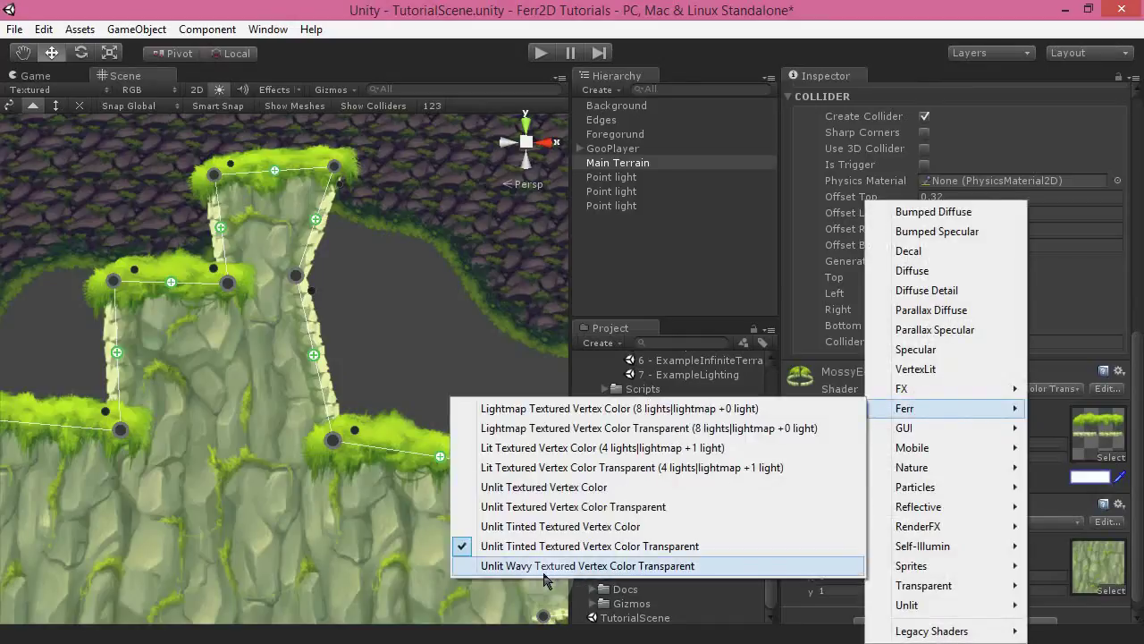
click(544, 565)
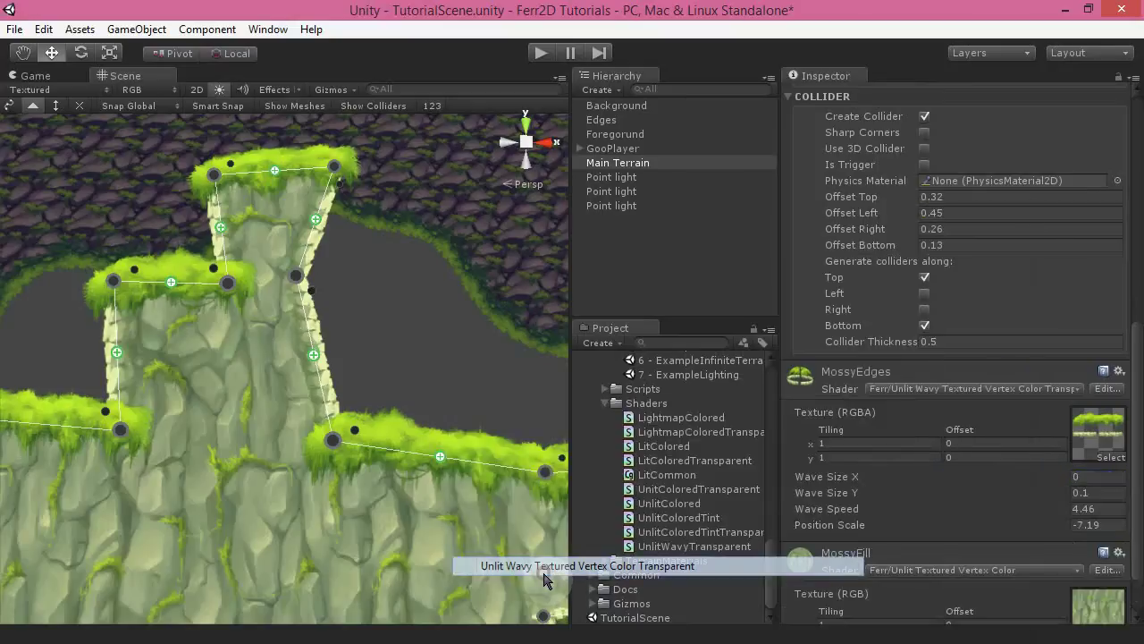
mouse_move(447, 319)
right_down()
mouse_move(488, 342)
mouse_move(441, 331)
mouse_move(456, 332)
right_up()
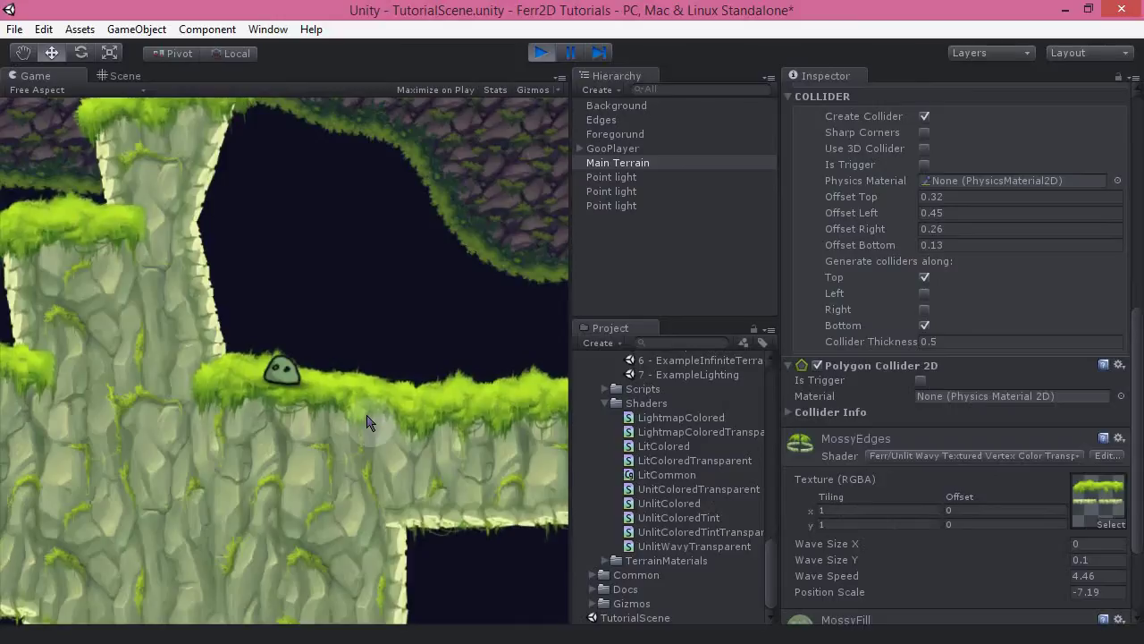
- While the scene is playing, set the MossyEdges Wave Size X to 0.37 and Wave Speed to 1.72
click(831, 541)
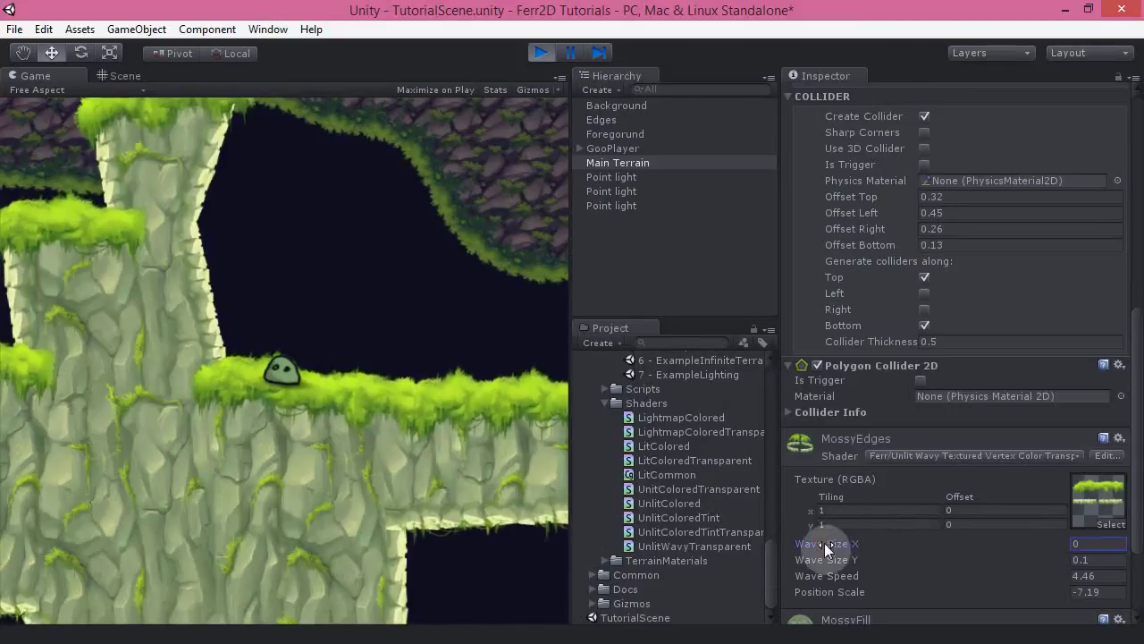
drag(831, 540, 843, 542)
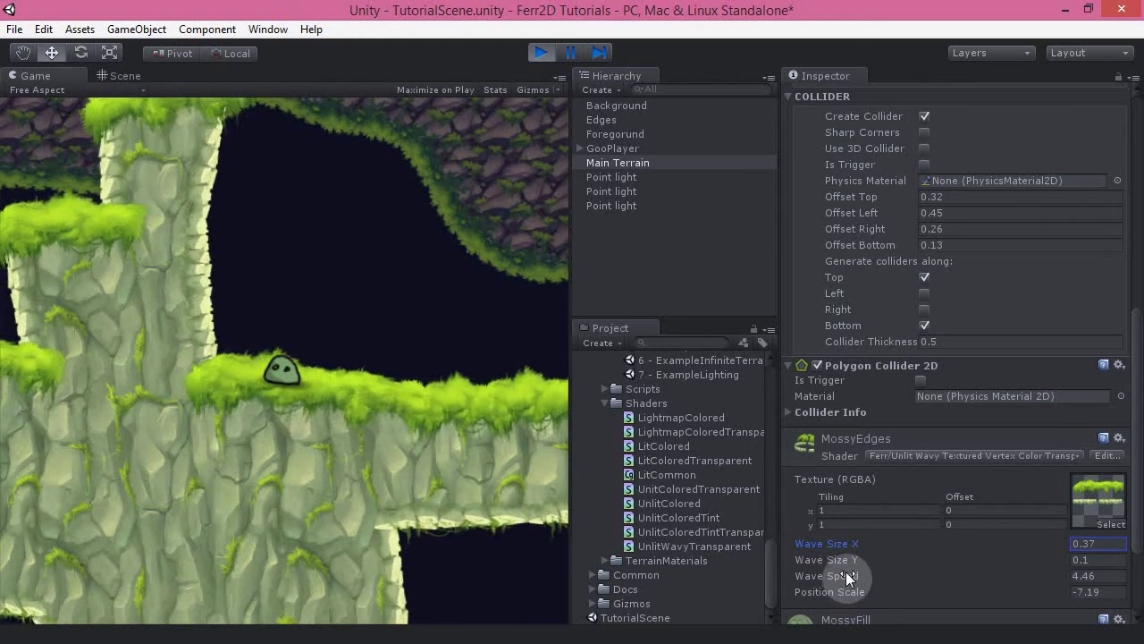
drag(830, 582, 750, 597)
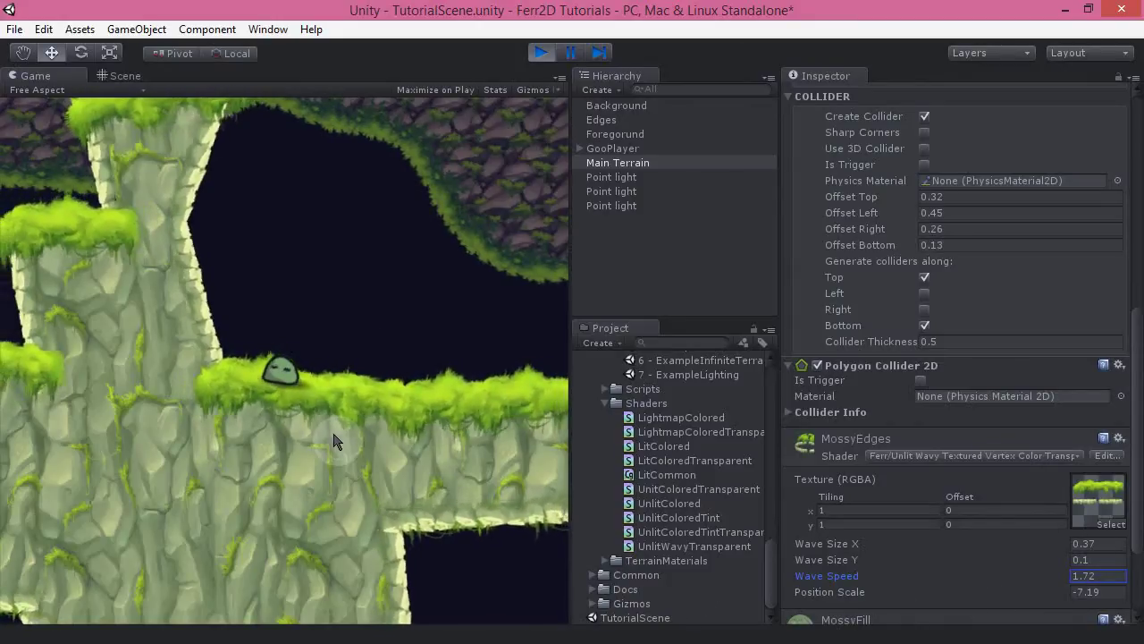
- Try a MossyEdges Position Scale of 1, raise it to 14.33, and stop playing the scene
click(1028, 593)
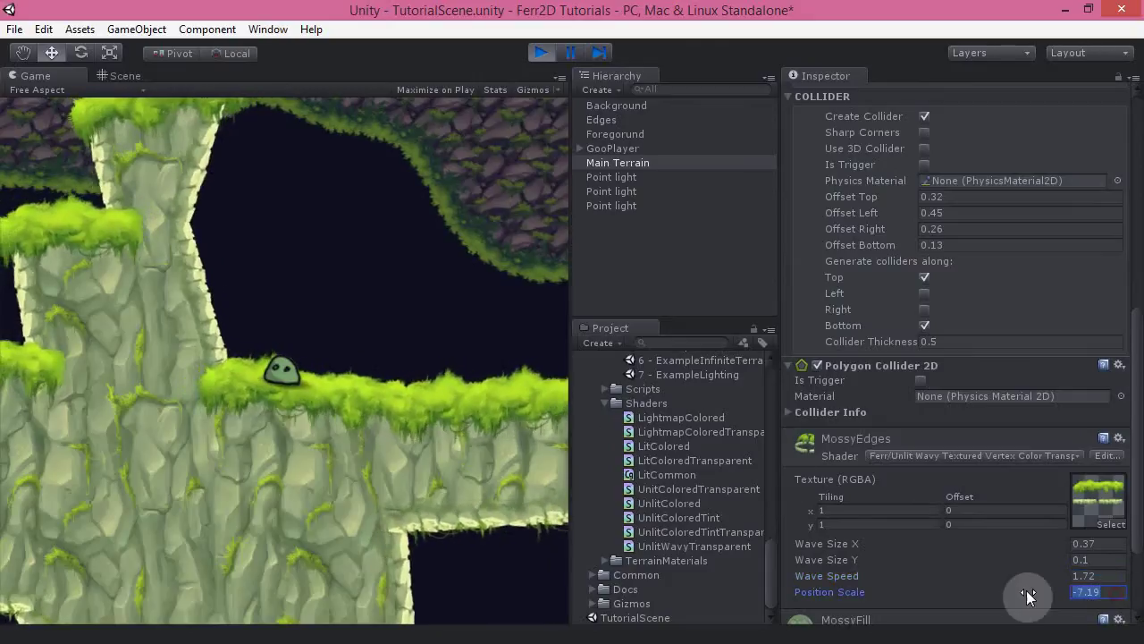
text(1)
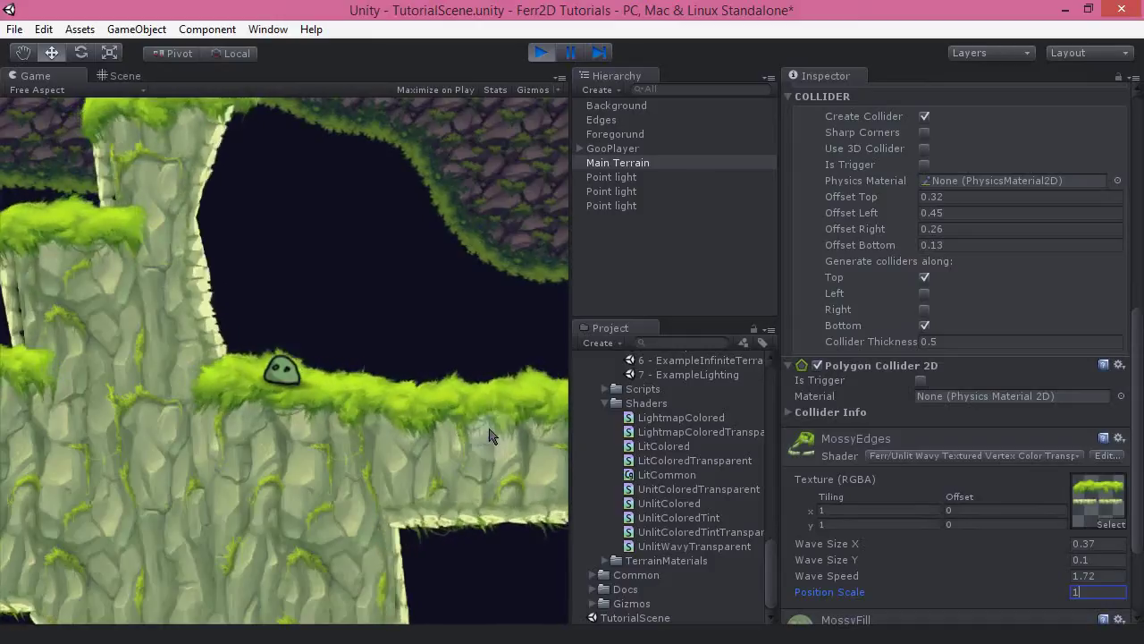
drag(843, 593, 954, 592)
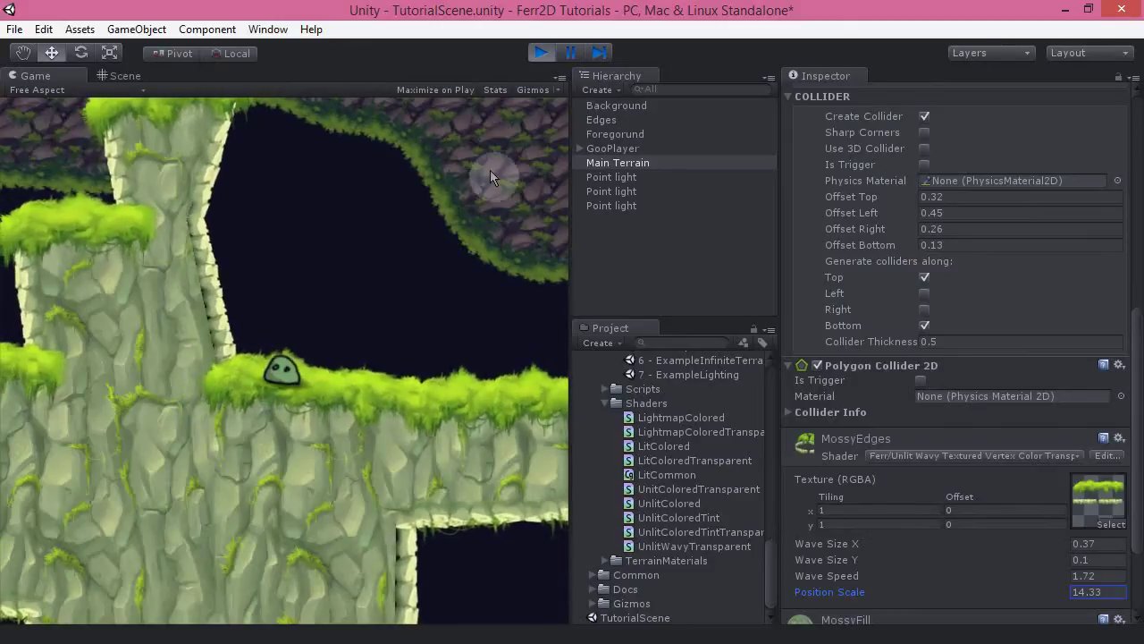
click(538, 53)
- Review the lit and lightmap variants among the Ferr shaders available for MossyEdges, keeping the wavy shader assigned
right_drag(396, 347, 340, 400)
key(s)
click(941, 391)
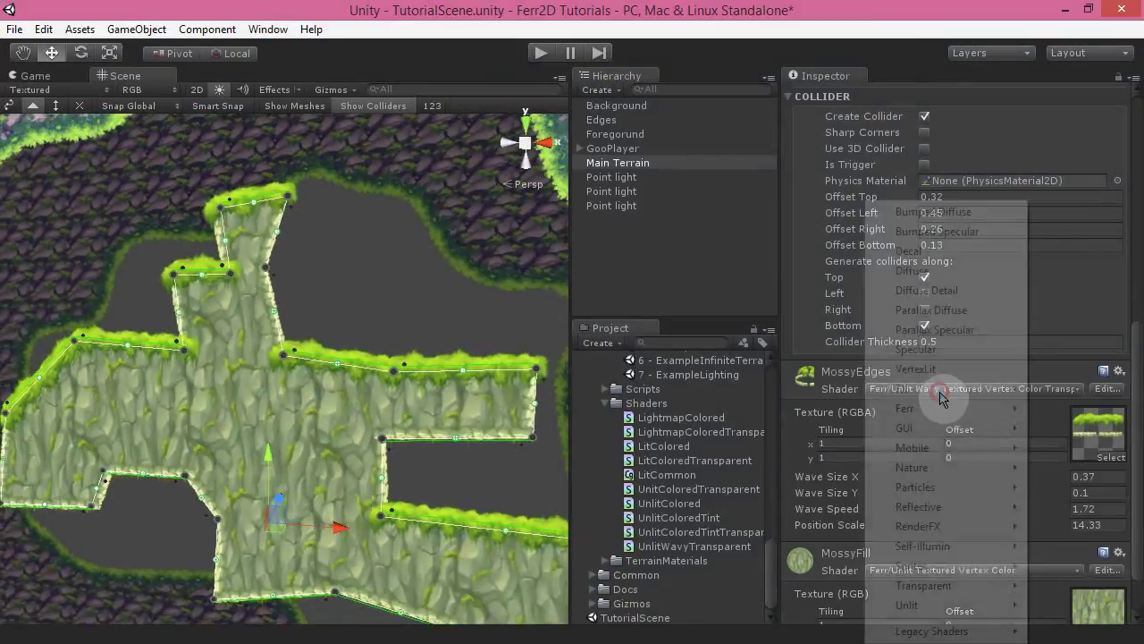
mouse_move(921, 409)
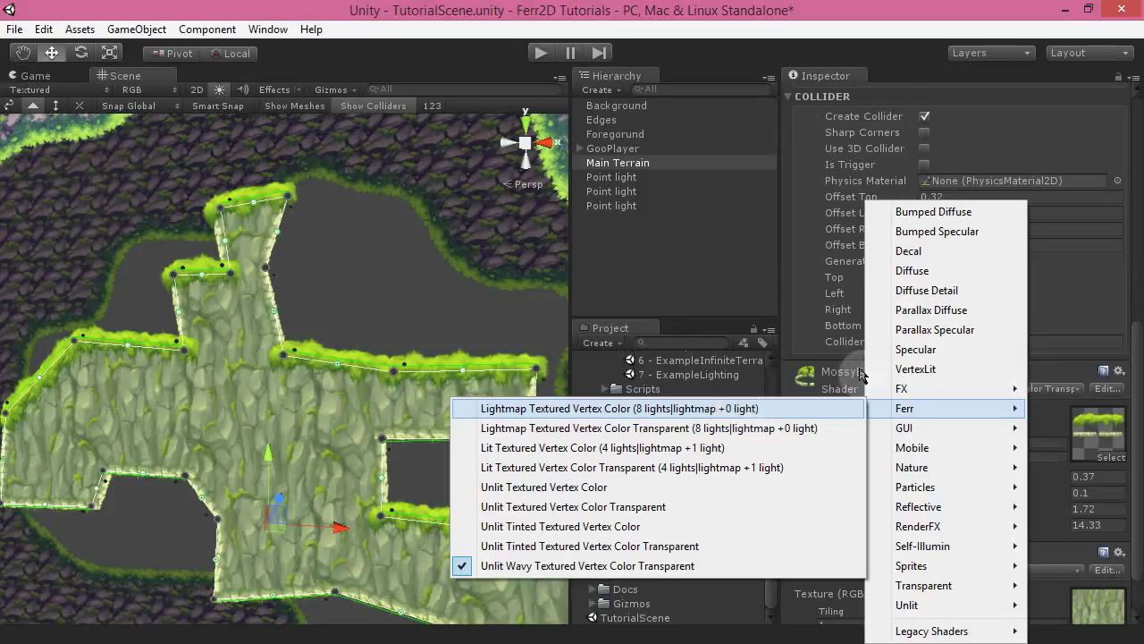
click(738, 408)
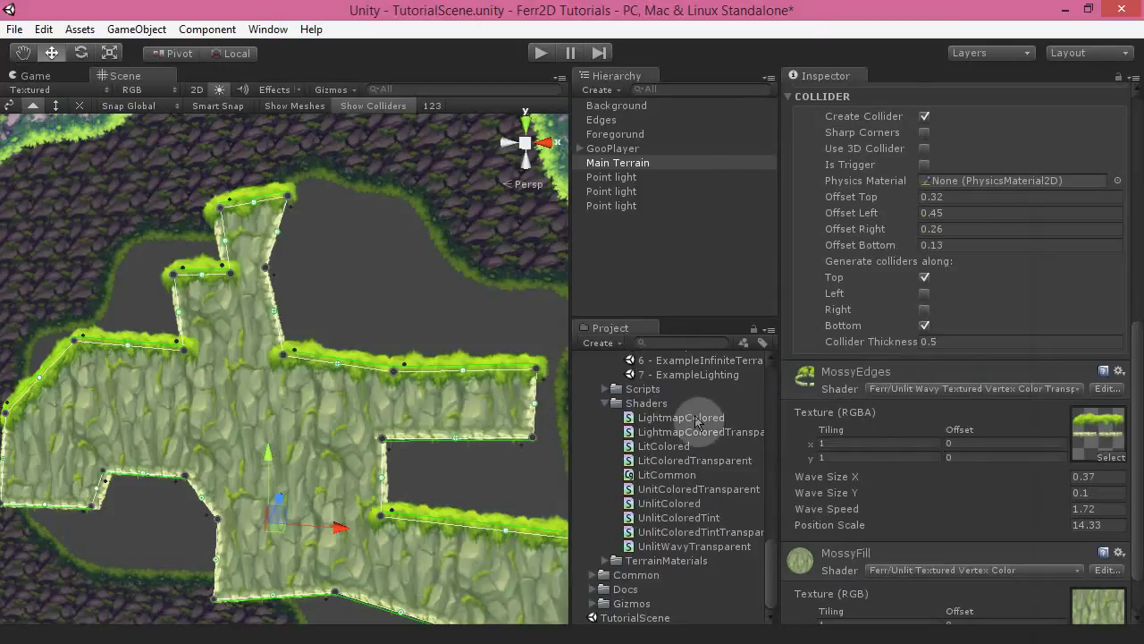
- Select the LightmapColored shader asset, switch to Visual Studio, and examine the light mode passes in LightmapColoredTransparent.shader
click(674, 419)
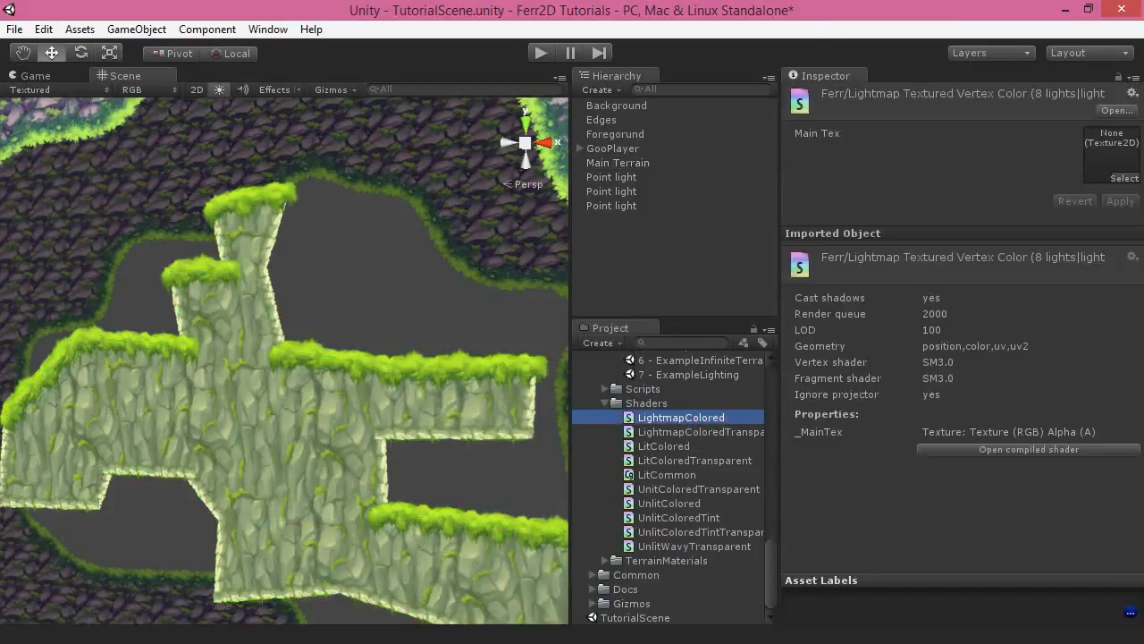
click(51, 620)
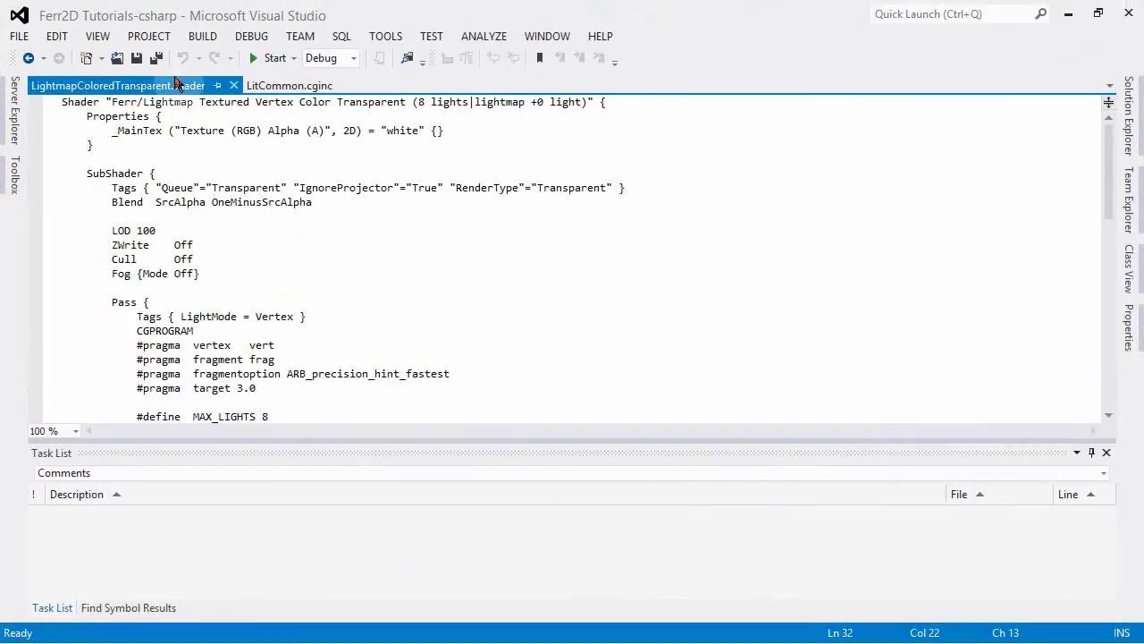
click(304, 316)
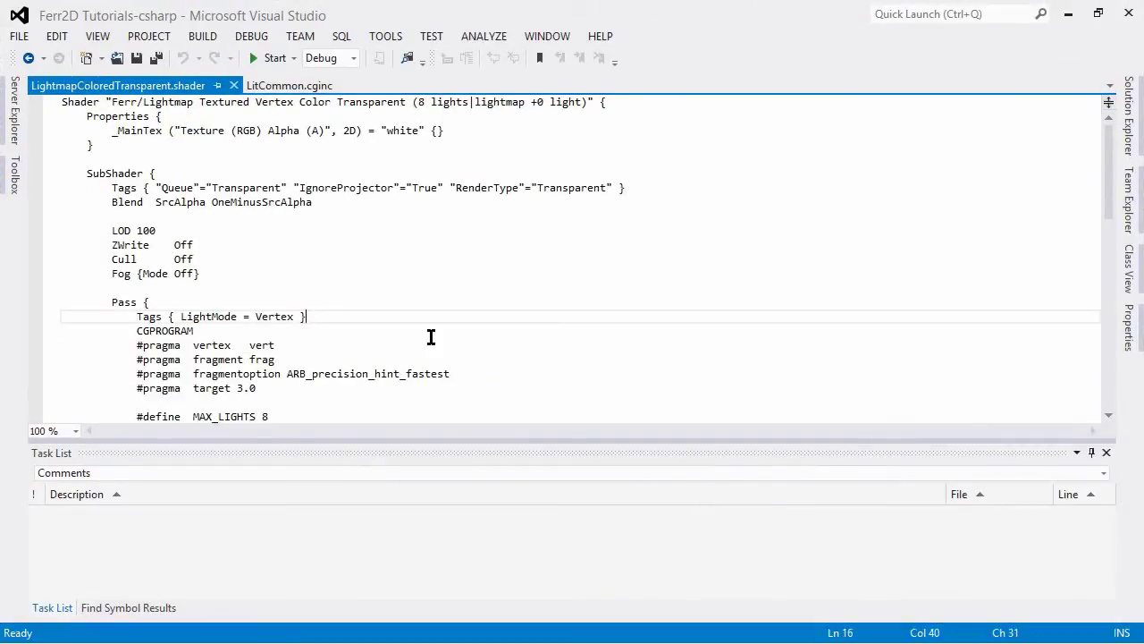
scroll(431, 336, down, 6)
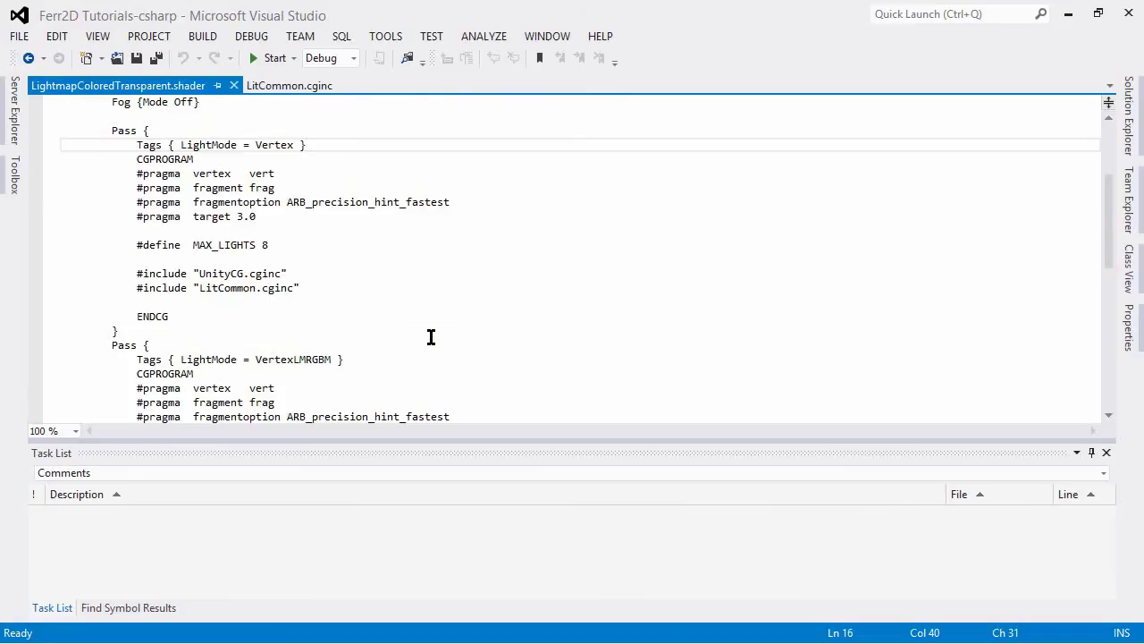
scroll(431, 336, down, 1)
scroll(431, 336, up, 1)
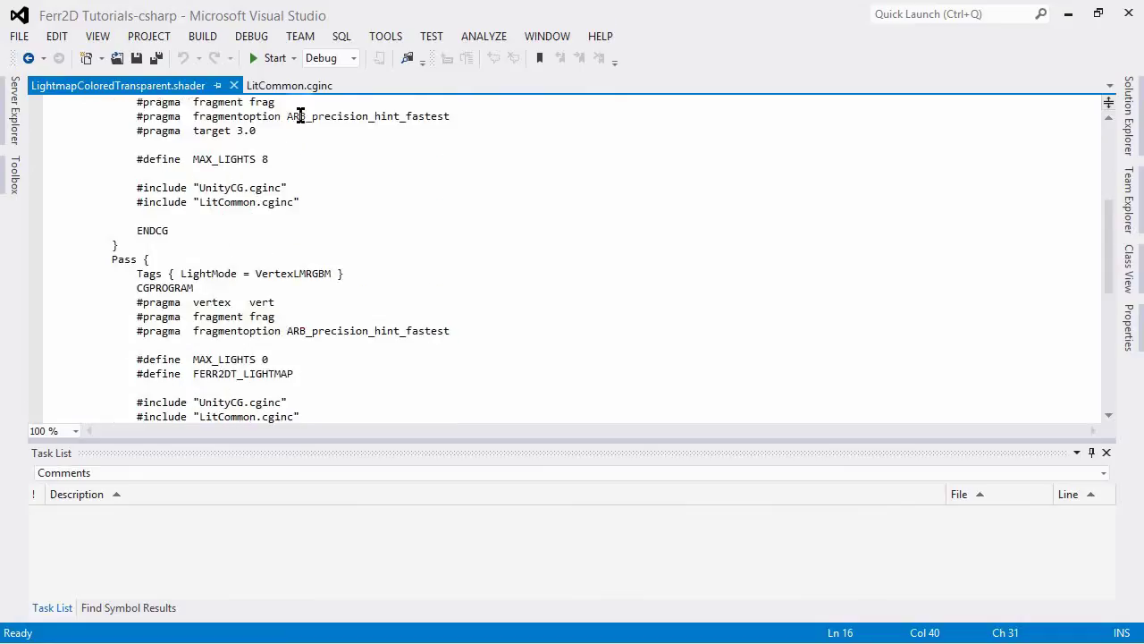
scroll(348, 207, up, 1)
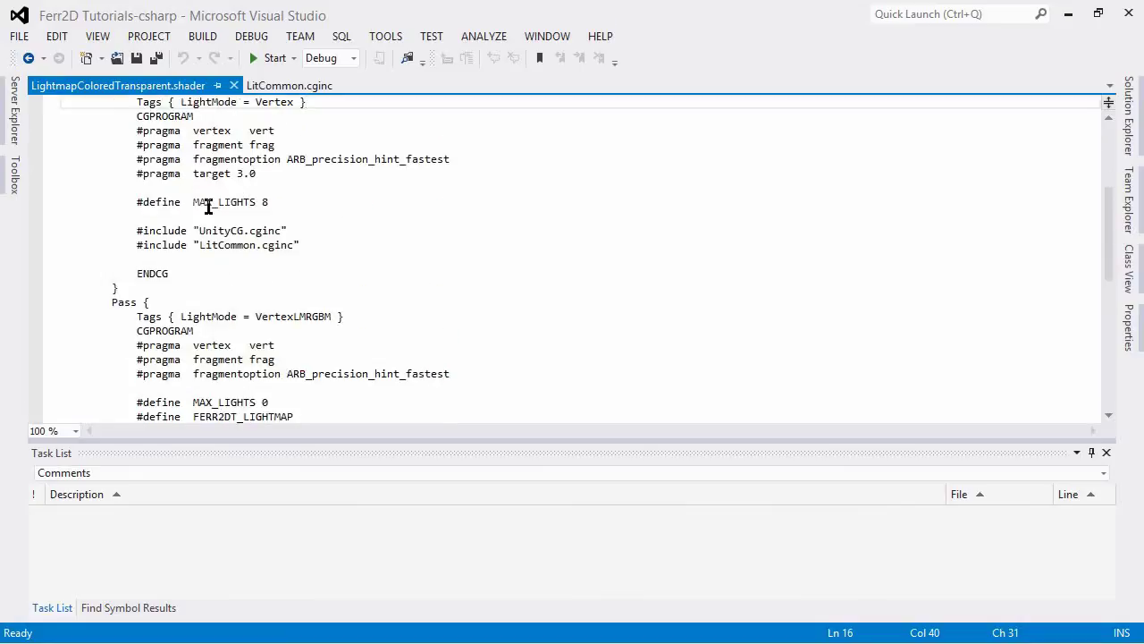
- Highlight the MAX_LIGHTS defines in the Vertex and VertexLMRGBM passes, and return to Unity
drag(268, 202, 184, 202)
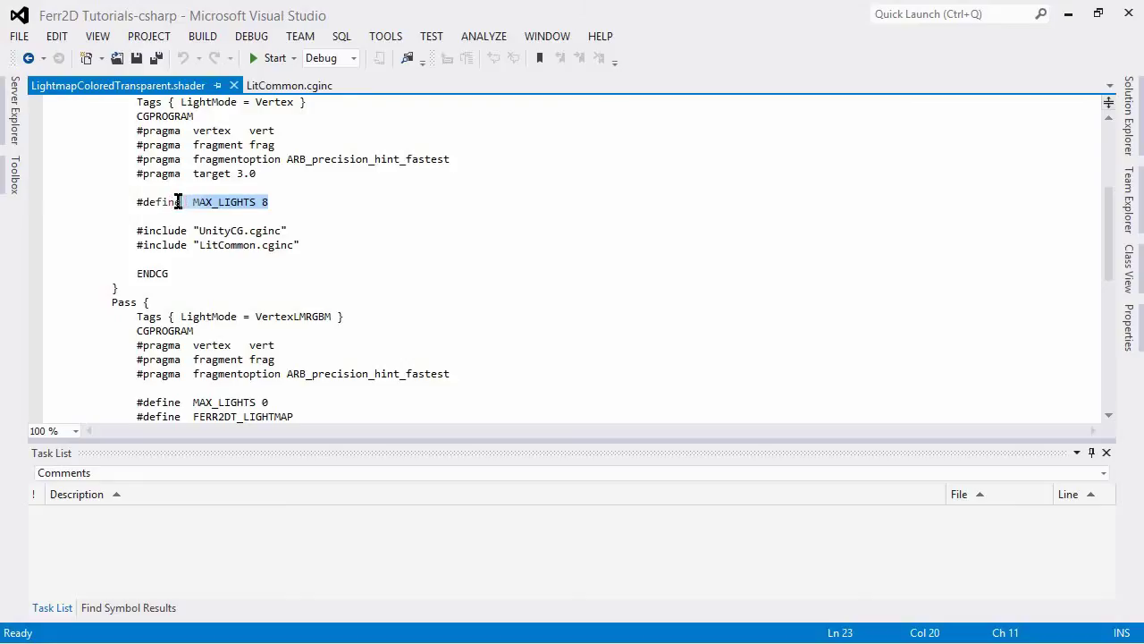
scroll(194, 250, down, 2)
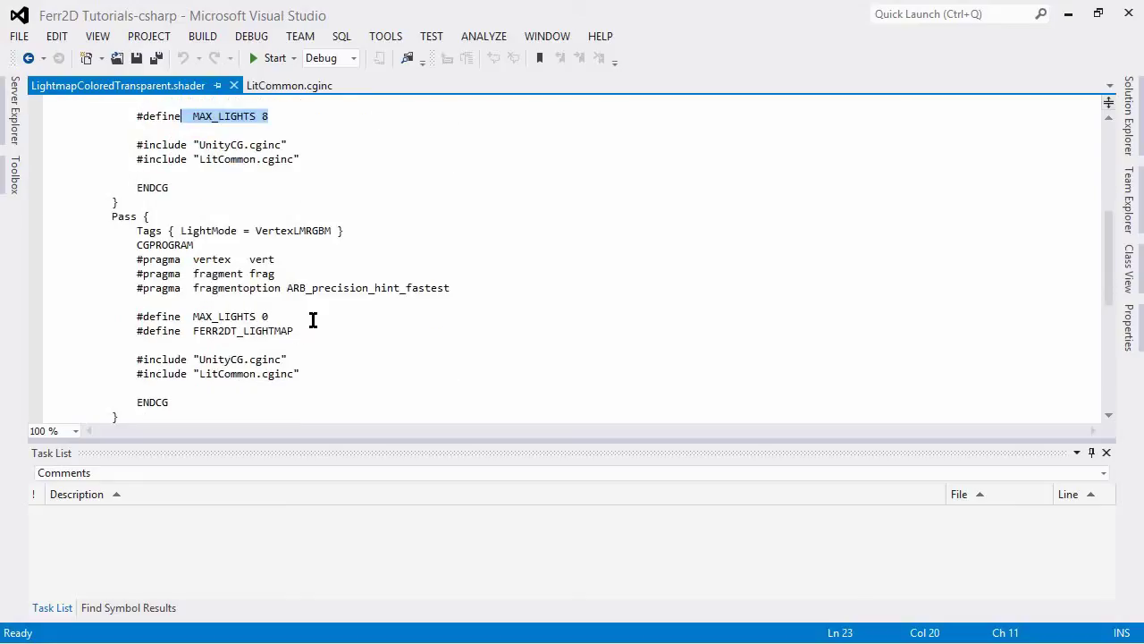
scroll(312, 319, up, 2)
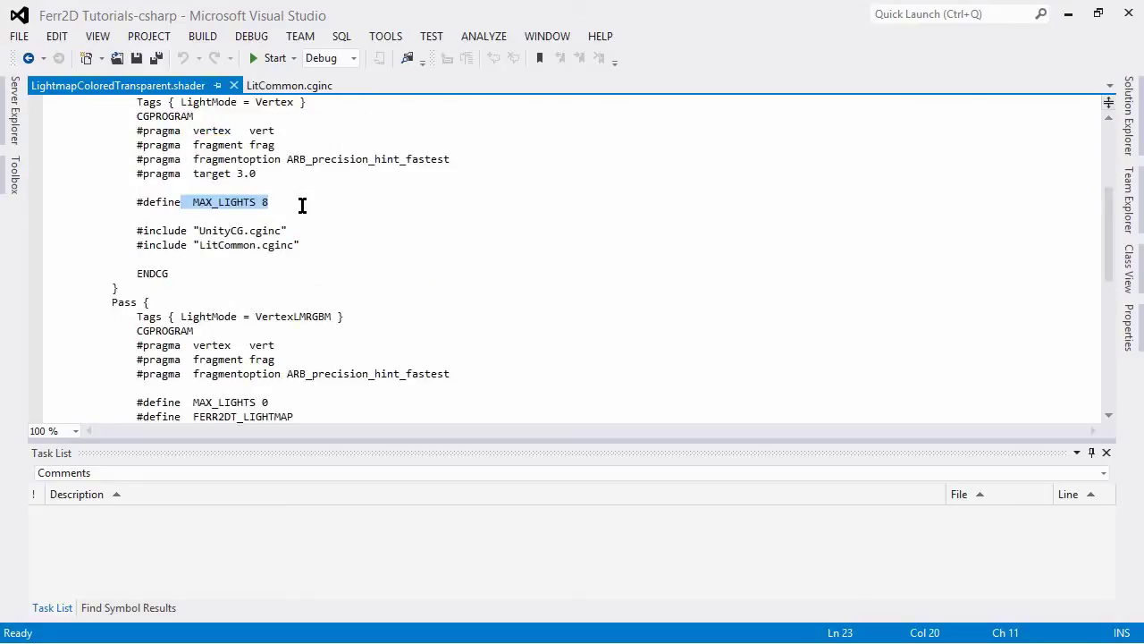
click(303, 206)
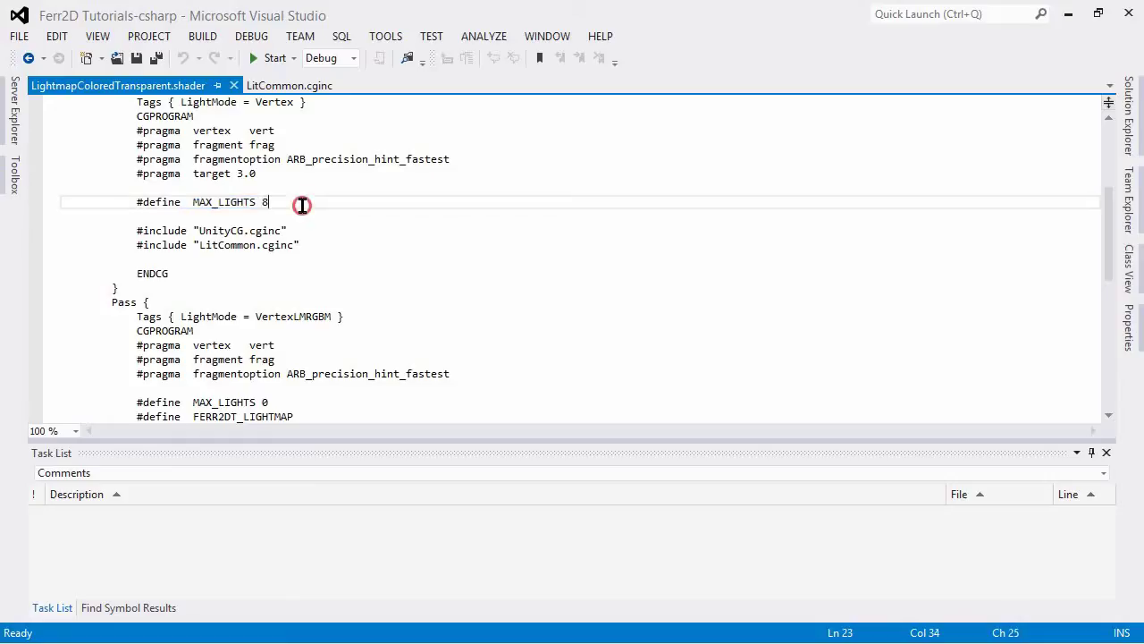
scroll(300, 319, down, 1)
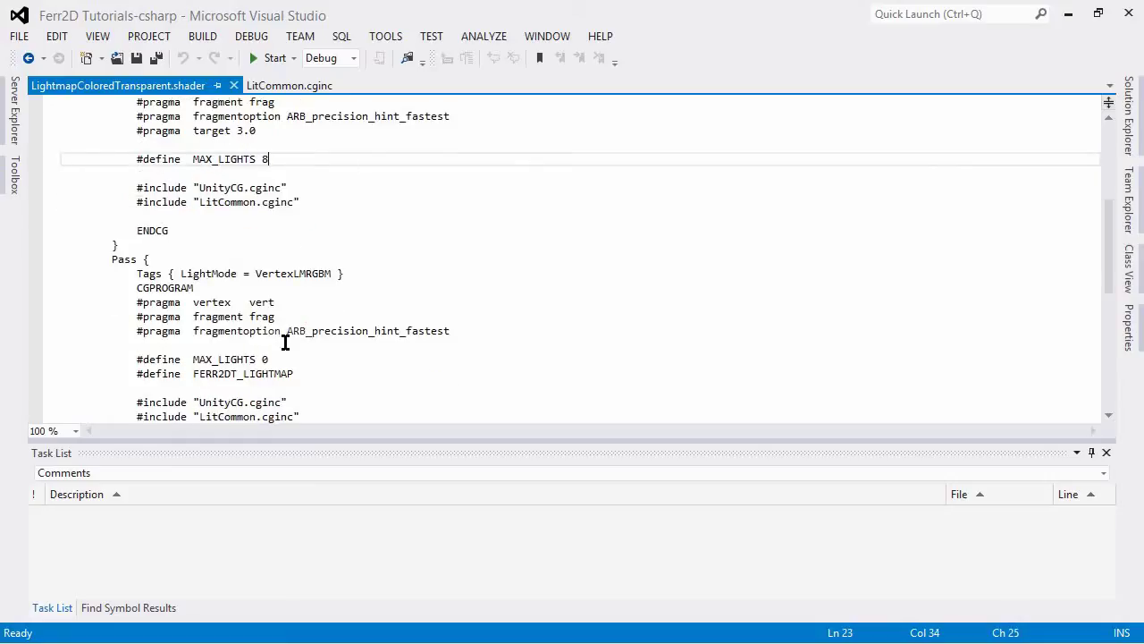
drag(304, 358, 230, 360)
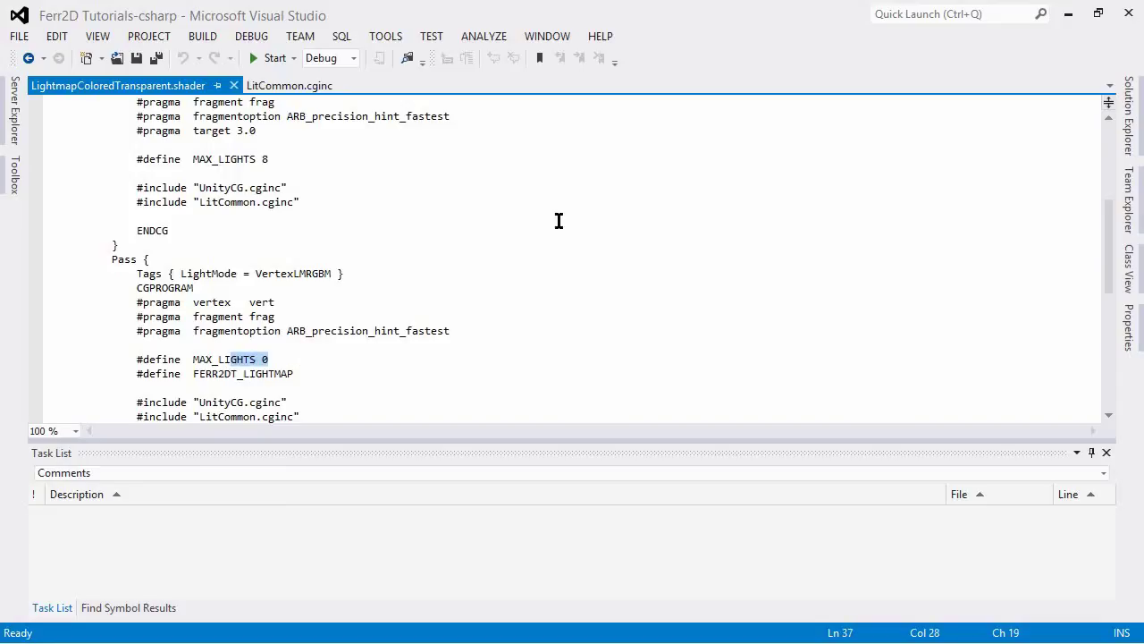
click(1068, 14)
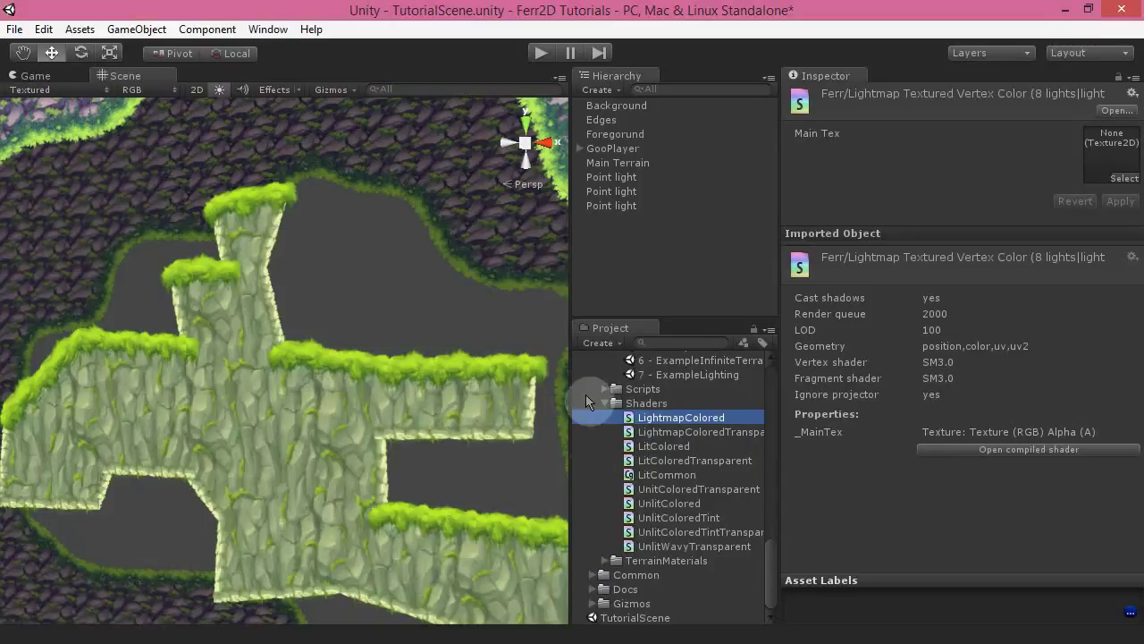
- Select the Main Terrain and assign Ferr's Lit Textured Vertex Color Transparent (4 lights|lightmap +1 light) shader to MossyEdges
right_drag(412, 308, 429, 345)
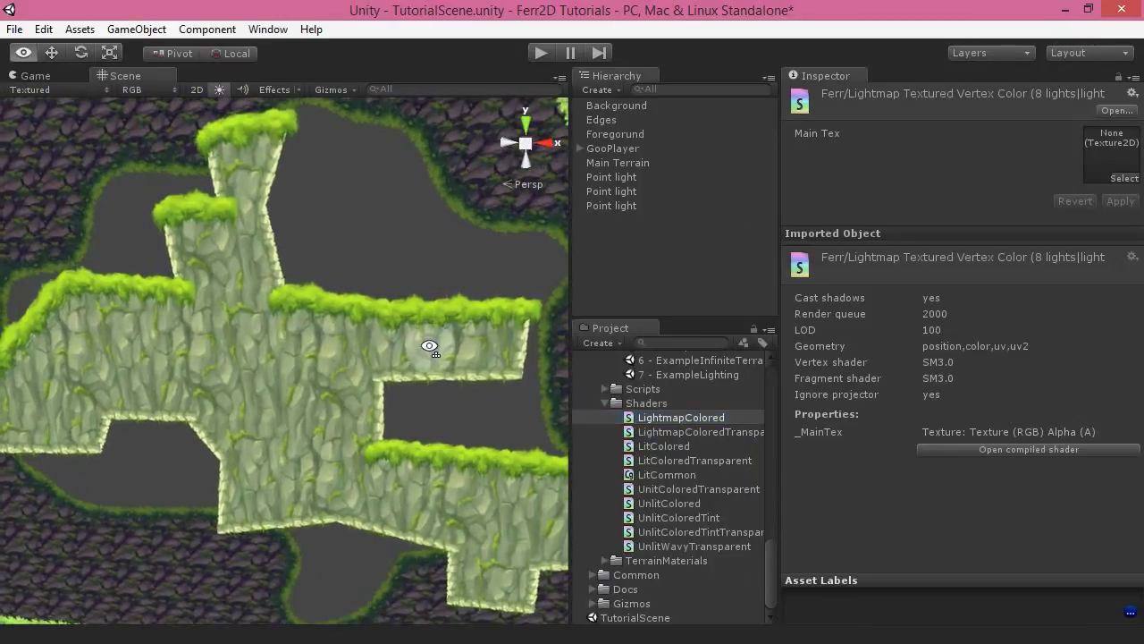
click(295, 346)
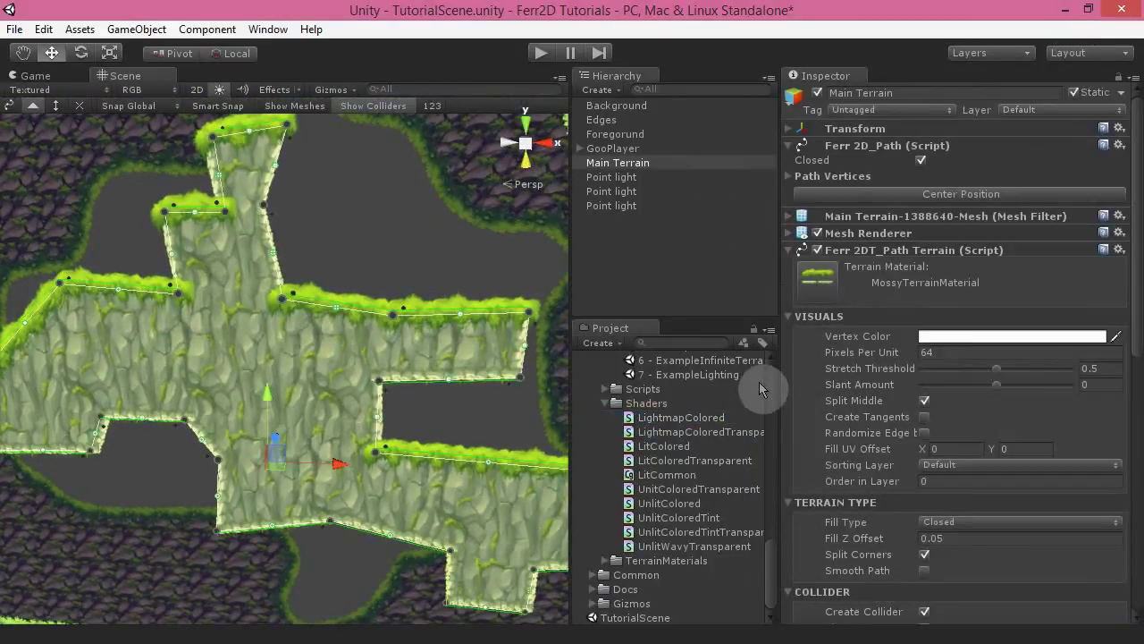
scroll(865, 444, down, 5)
scroll(866, 447, down, 5)
click(951, 325)
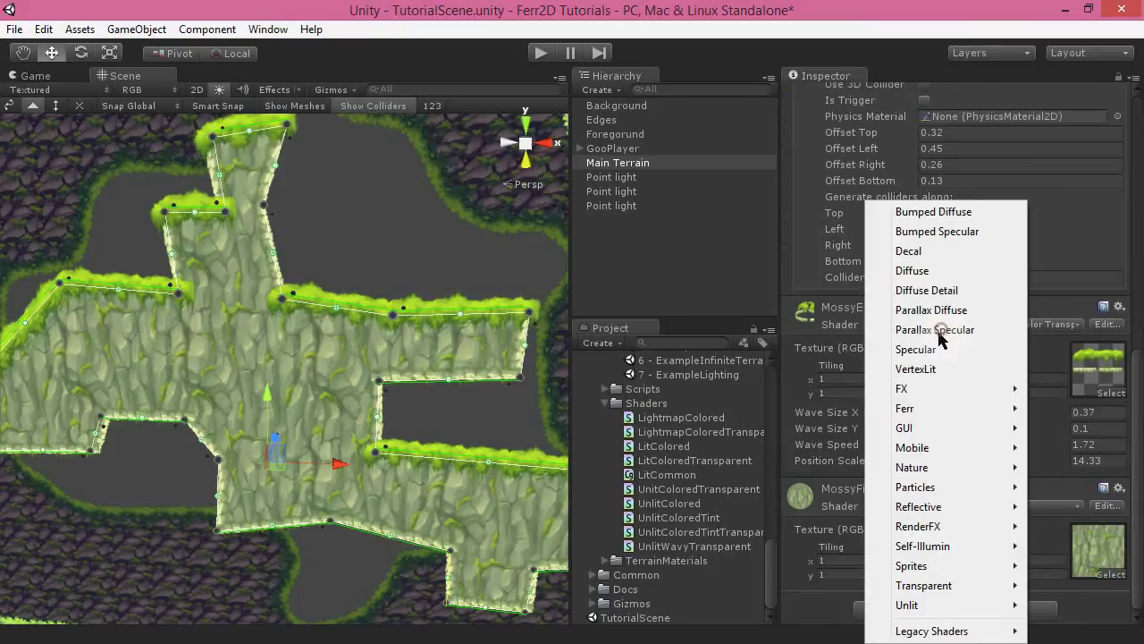
mouse_move(922, 409)
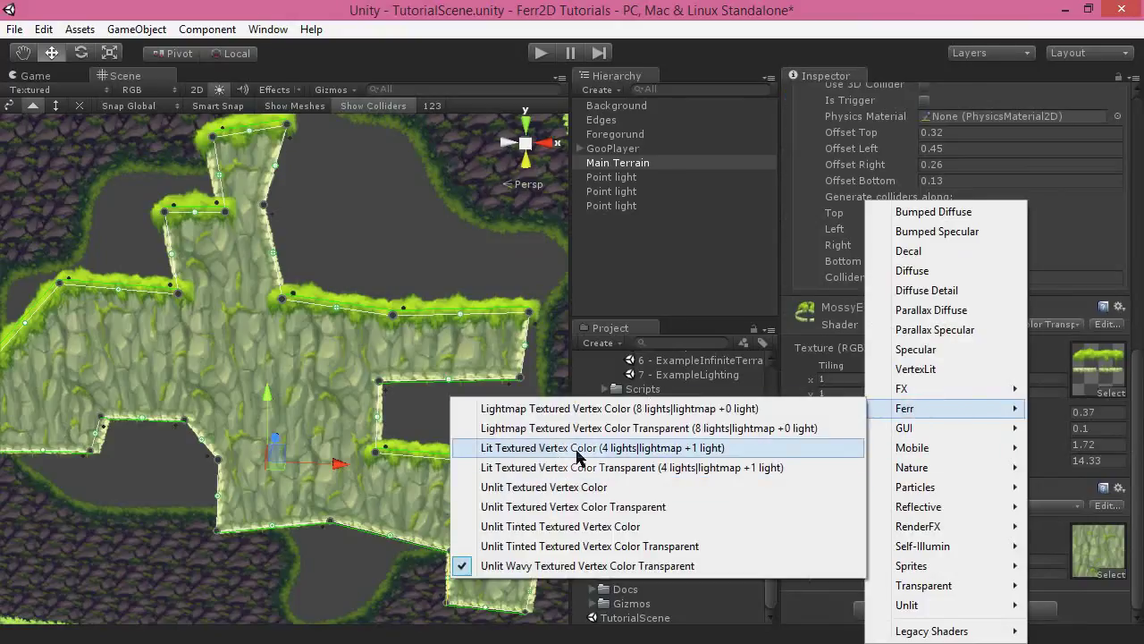
click(621, 468)
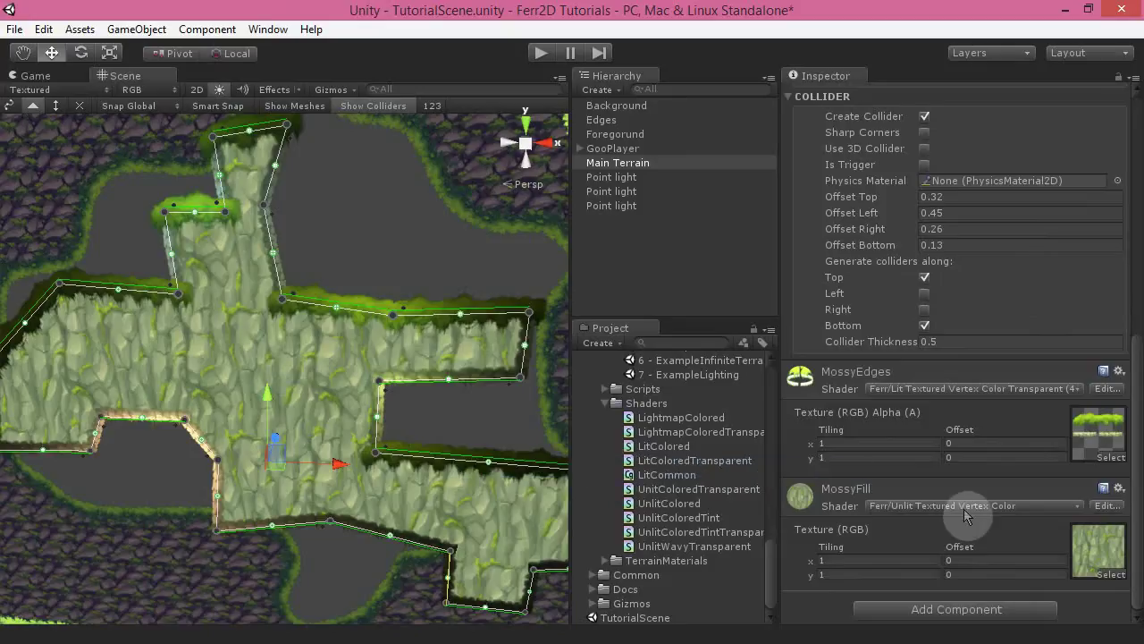
- Assign Ferr's Lit Textured Vertex Color (4 lights|lightmap +1 light) shader to MossyFill and deselect the terrain
click(1010, 506)
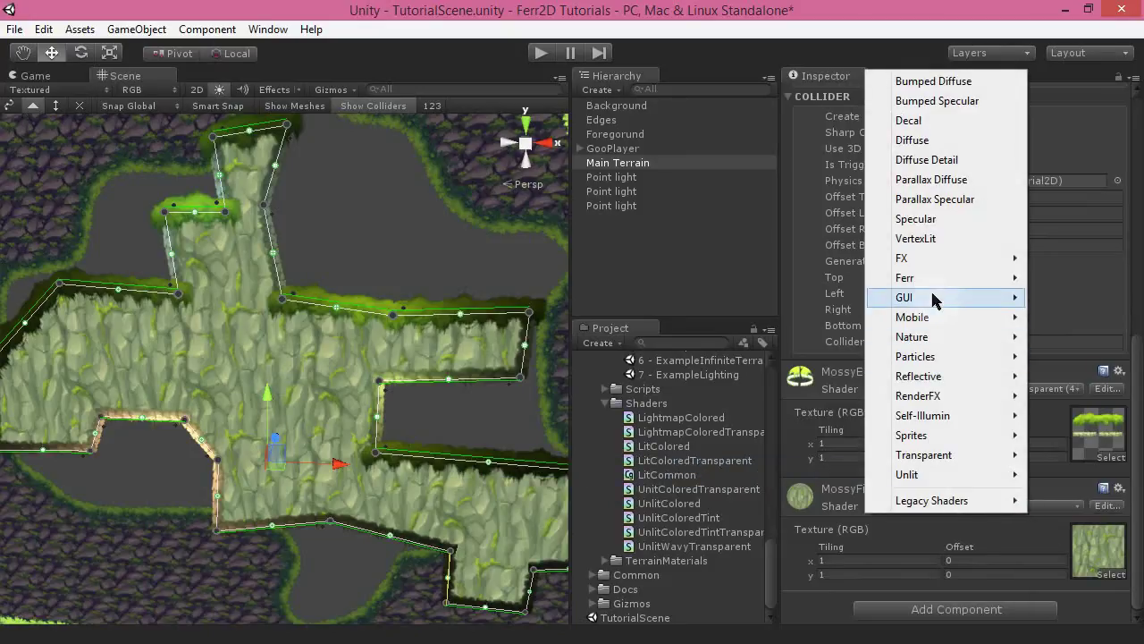
mouse_move(921, 278)
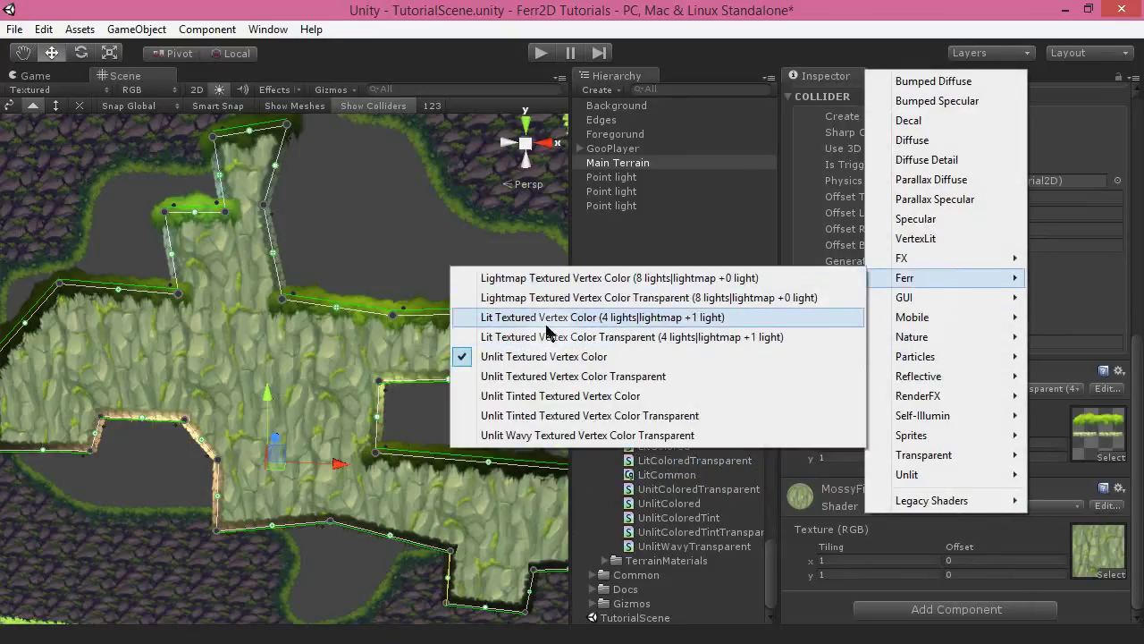
click(567, 320)
click(414, 264)
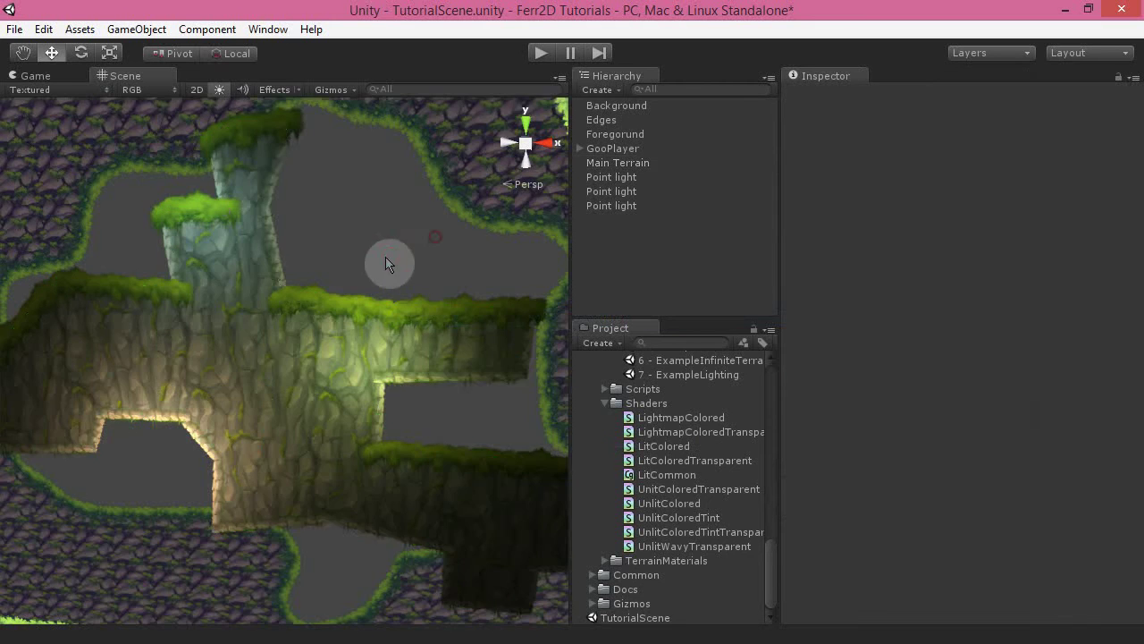
- Examine how the point lights shade the terrain's fill and edges up close and from an angle
key(w)
mouse_move(388, 263)
right_down()
mouse_move(386, 227)
mouse_move(362, 251)
mouse_move(429, 261)
mouse_move(411, 263)
mouse_move(399, 246)
right_up()
right_drag(327, 332, 351, 275)
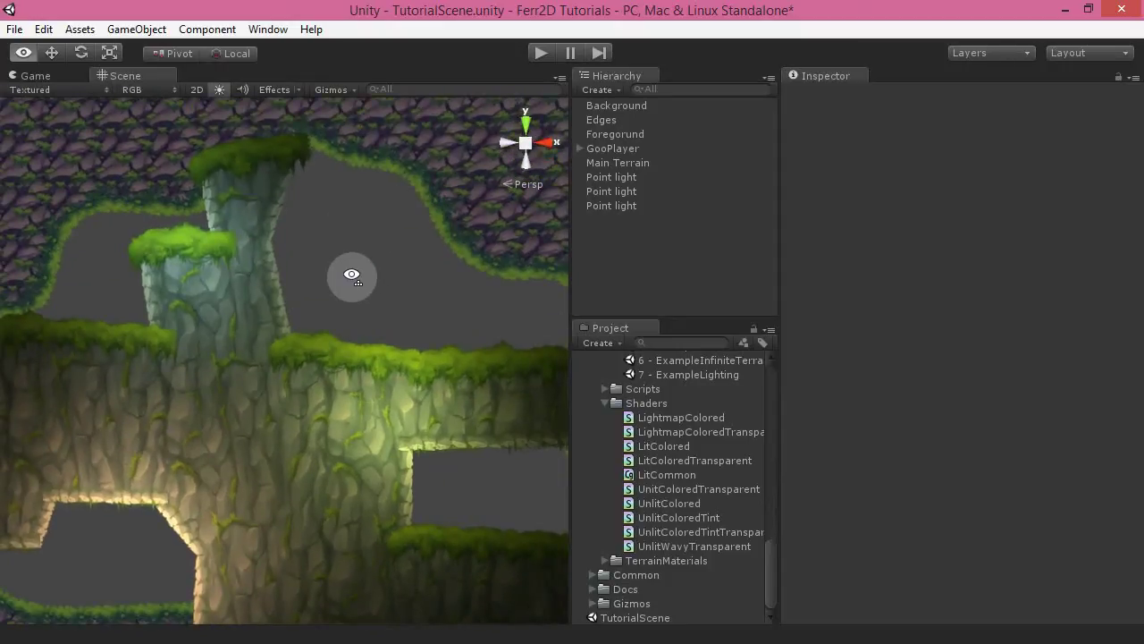
right_drag(352, 275, 440, 336)
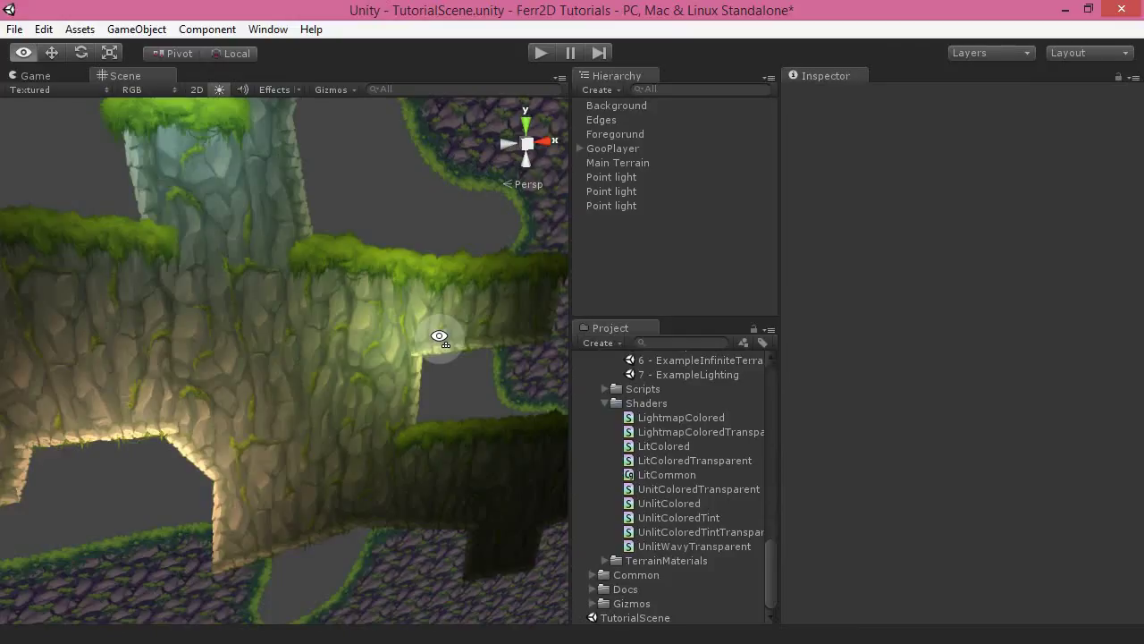
right_drag(439, 337, 398, 315)
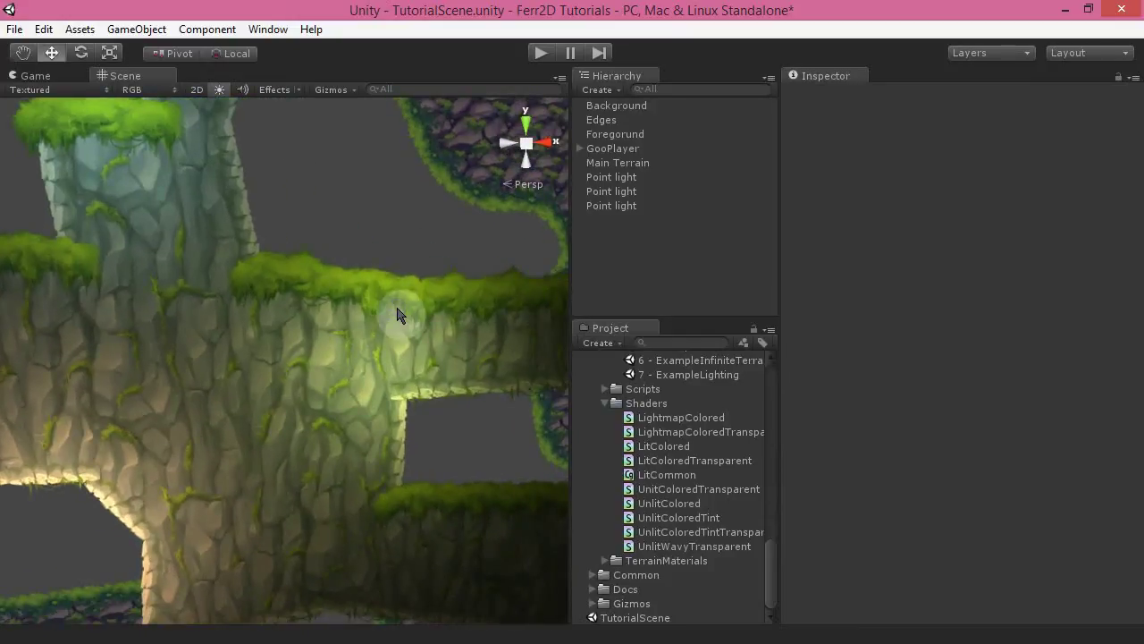
right_drag(439, 263, 526, 310)
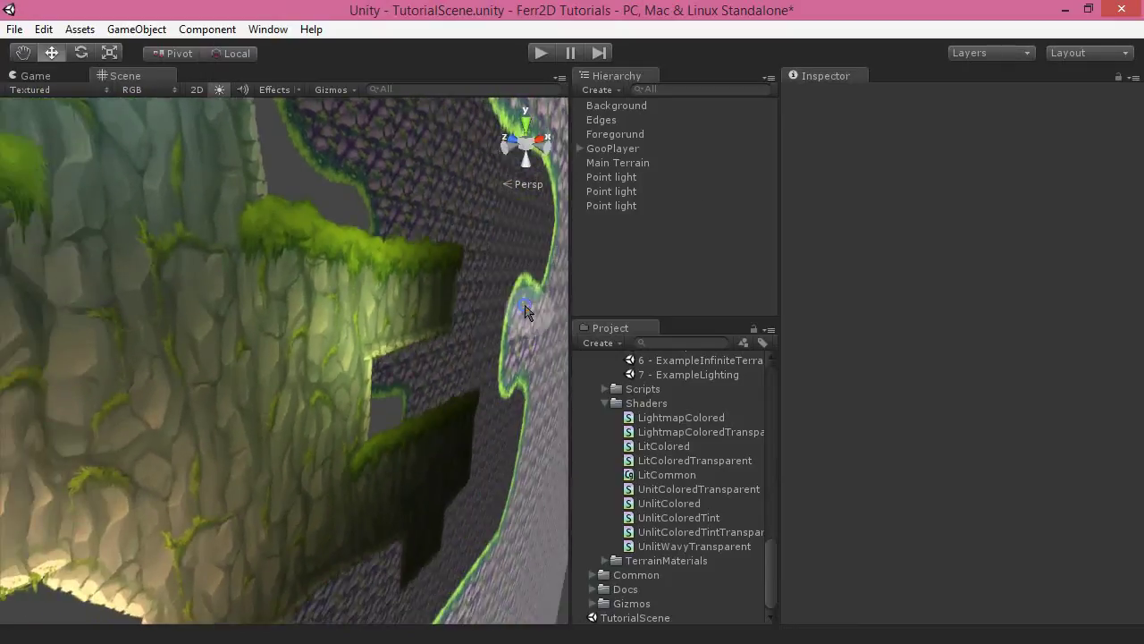
- Select the pale yellow point light and shift it along its Z axis, checking its effect on the terrain from front and side
click(617, 177)
click(609, 191)
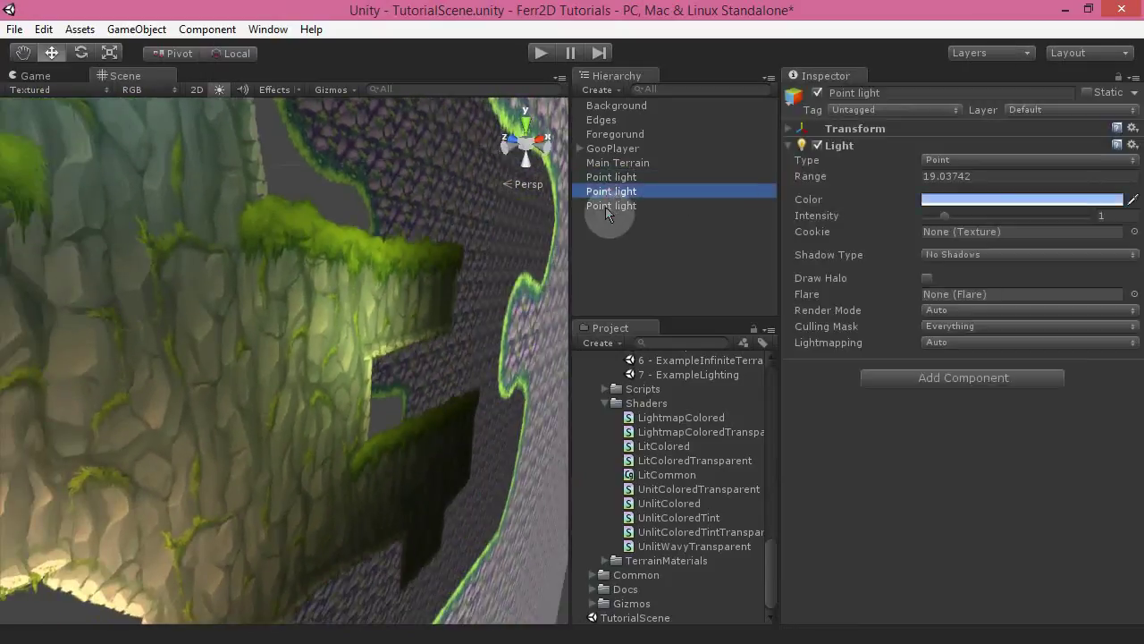
click(611, 206)
key(f)
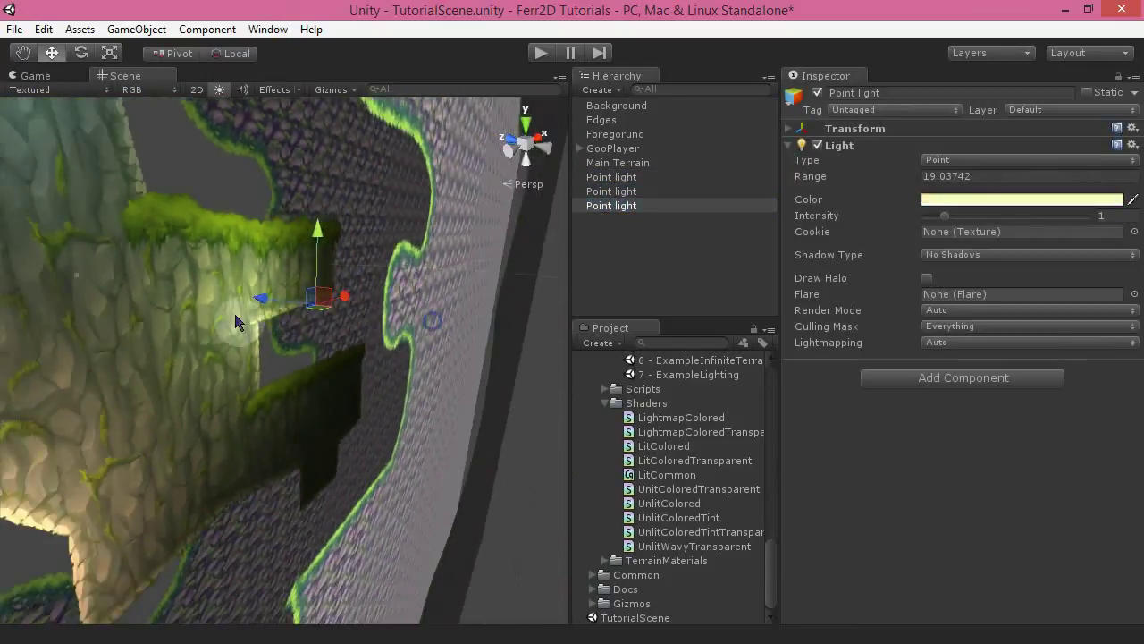
drag(237, 322, 110, 341)
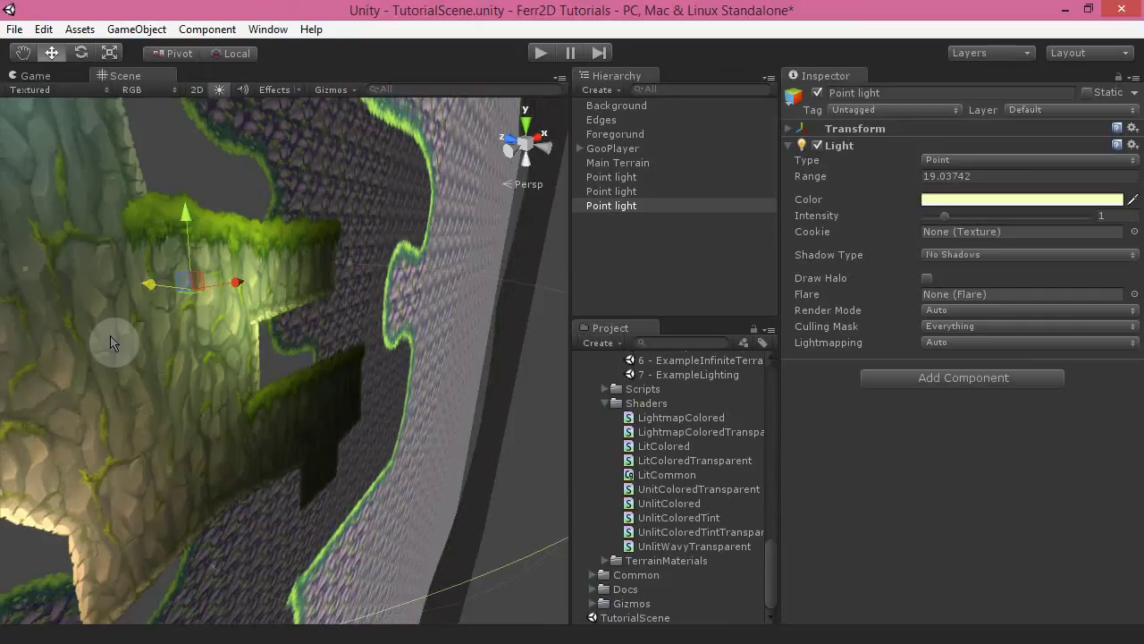
drag(110, 342, 226, 378)
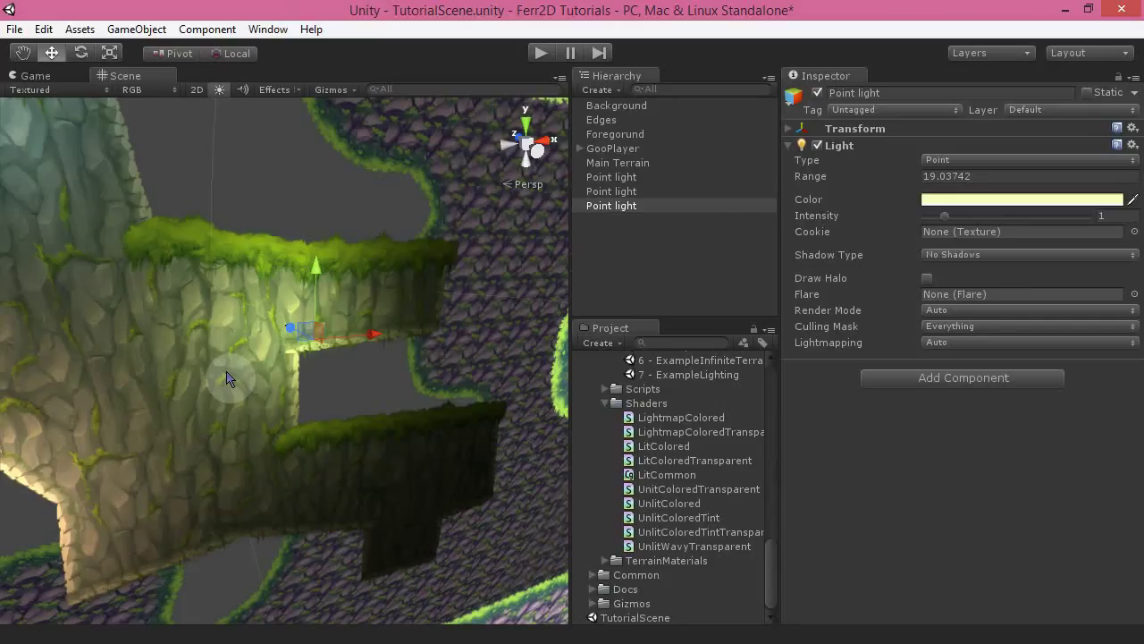
alt+drag(401, 436, 476, 398)
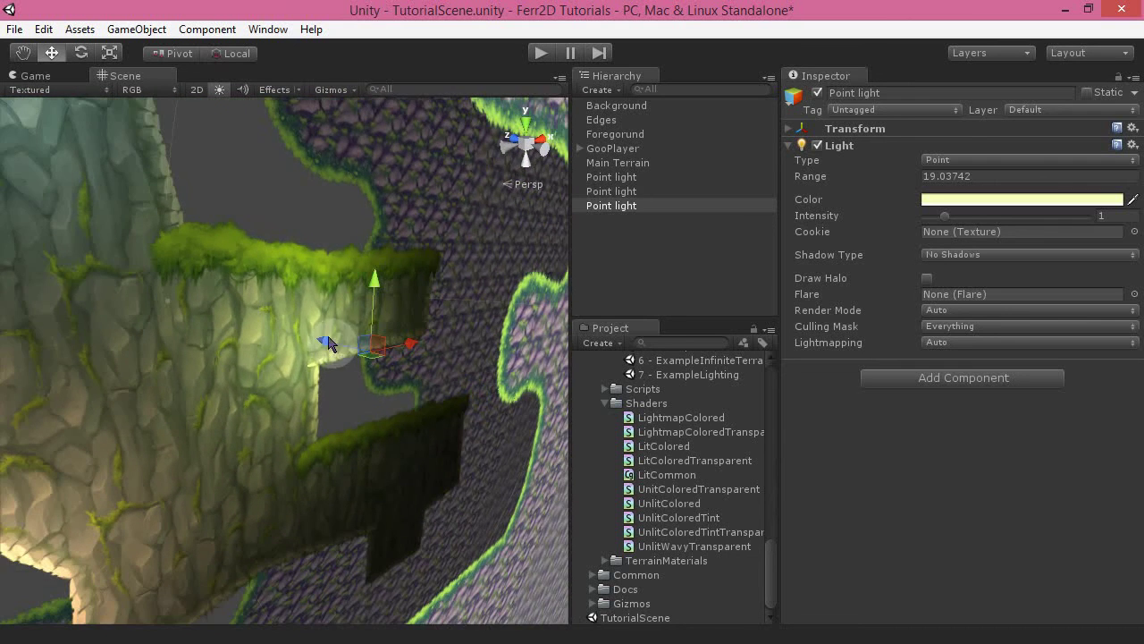
drag(337, 340, 306, 403)
right_drag(266, 468, 60, 444)
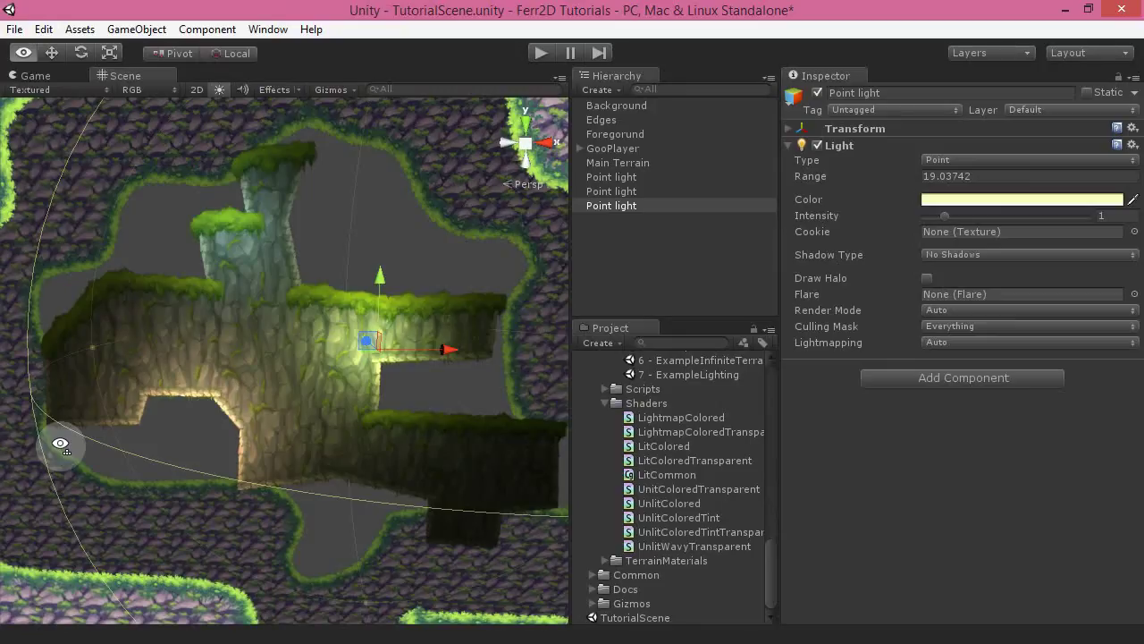
right_drag(60, 444, 88, 449)
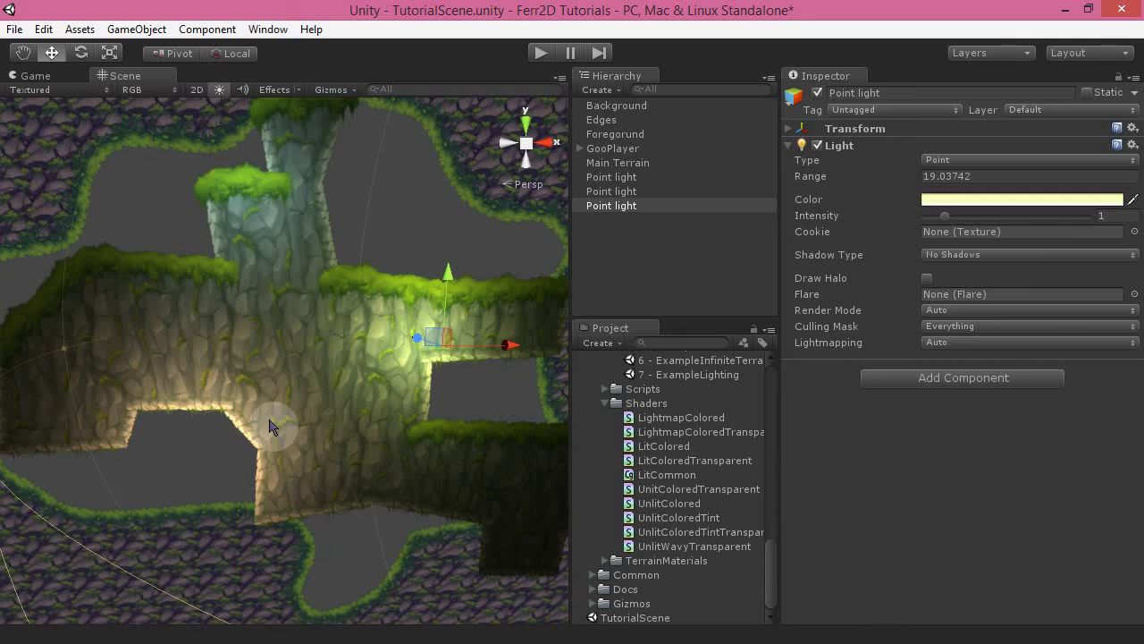
right_drag(296, 378, 366, 378)
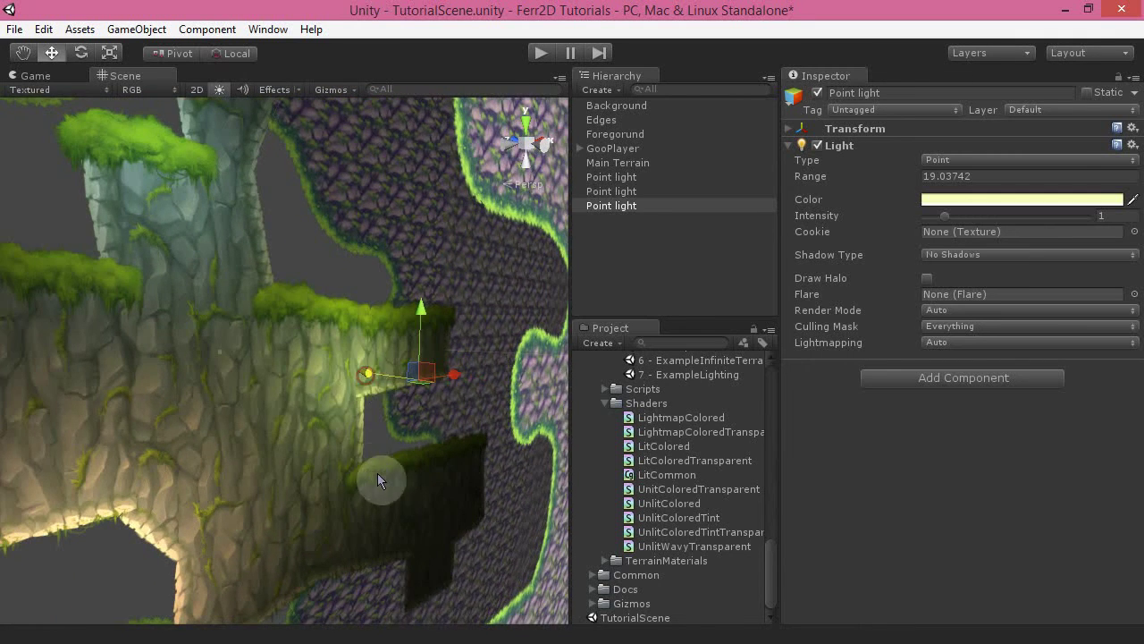
right_drag(377, 480, 262, 439)
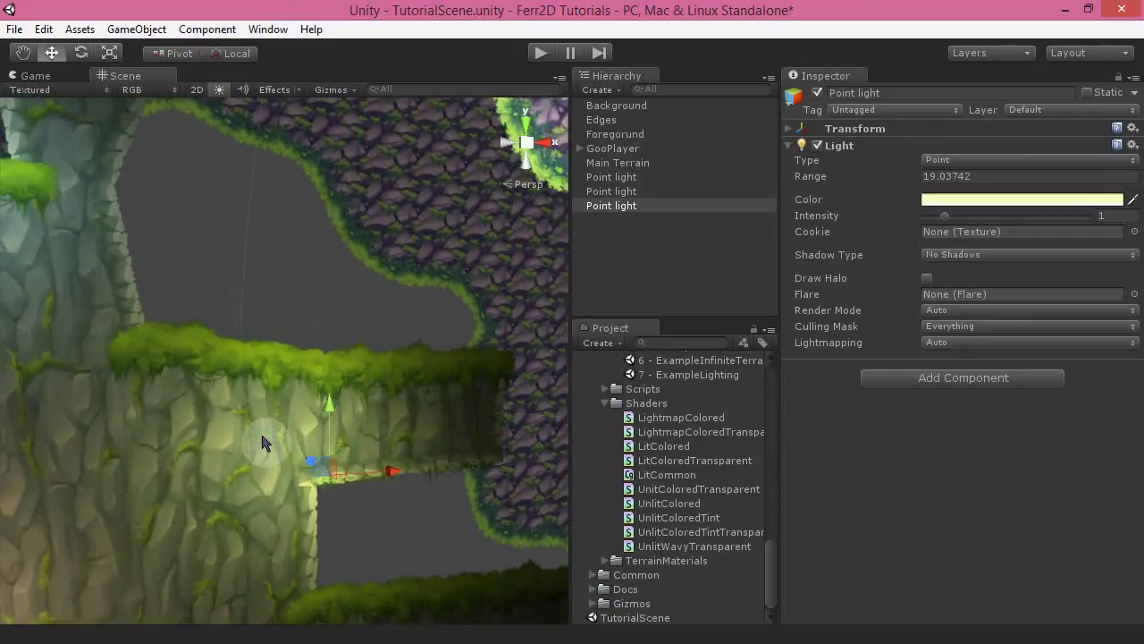
- Try the built-in Transparent/Diffuse shader on the Main Terrain's MossyEdges material
click(115, 391)
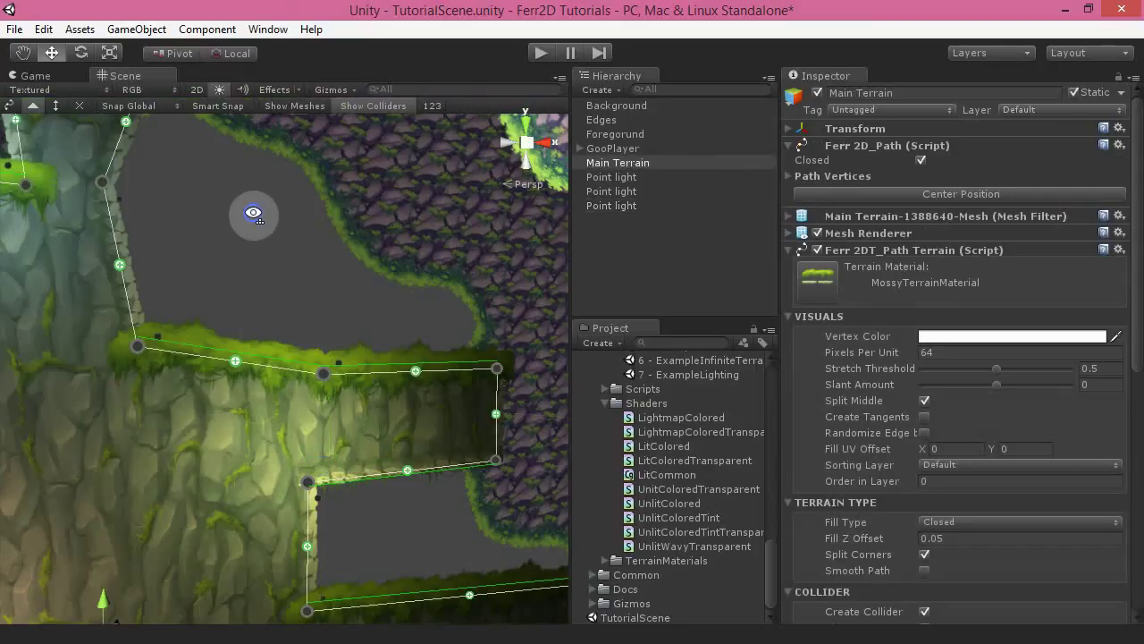
right_drag(250, 215, 192, 253)
scroll(993, 545, down, 10)
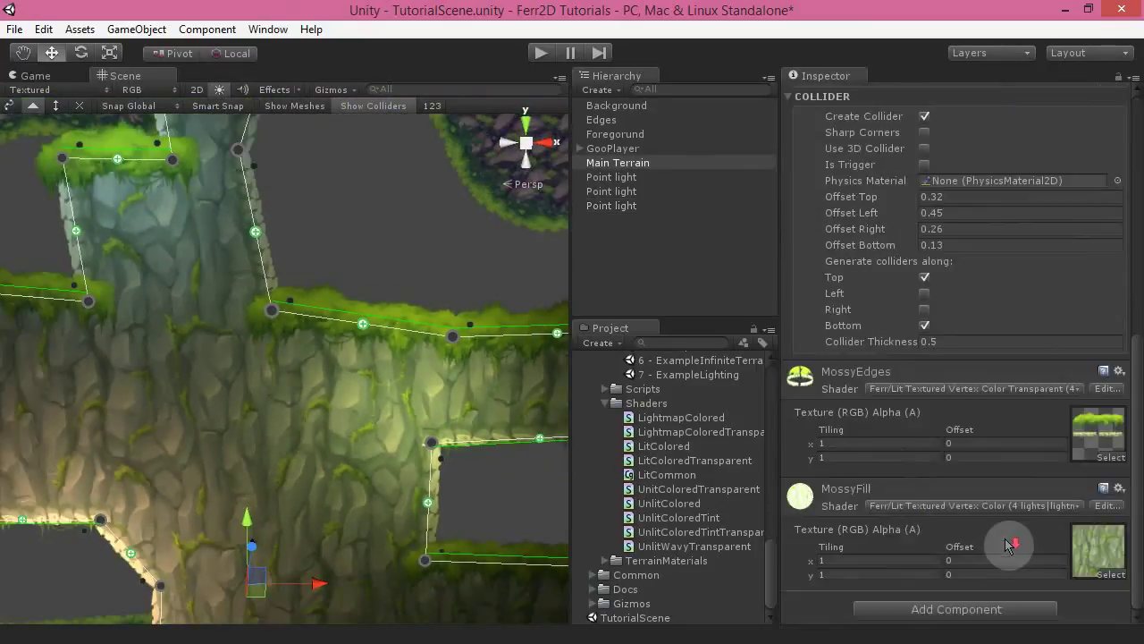
click(905, 389)
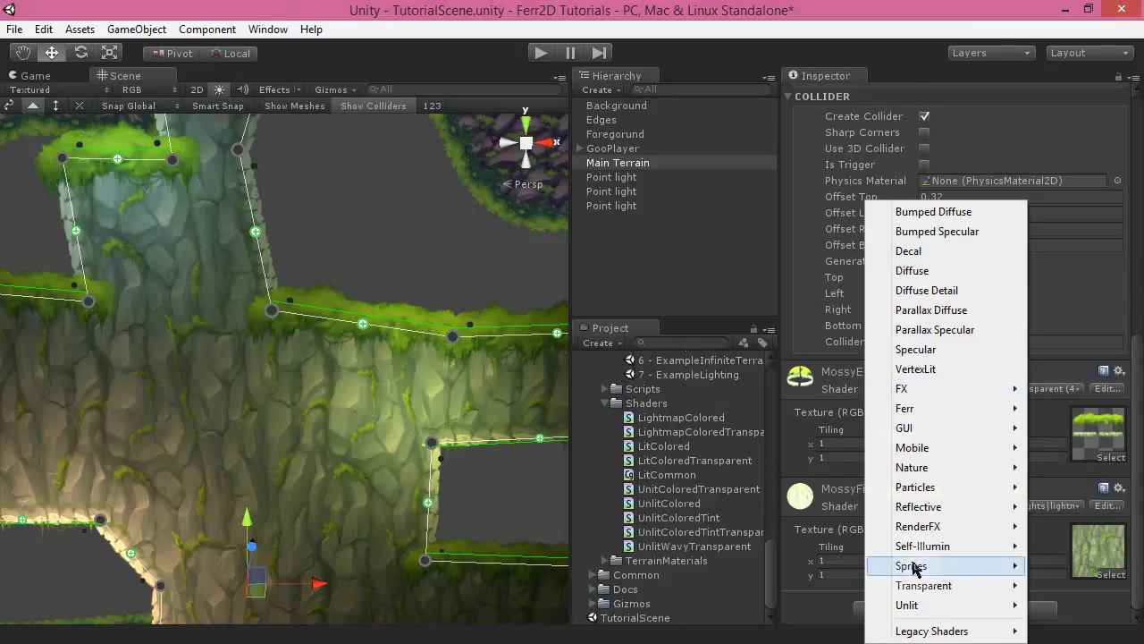
mouse_move(935, 585)
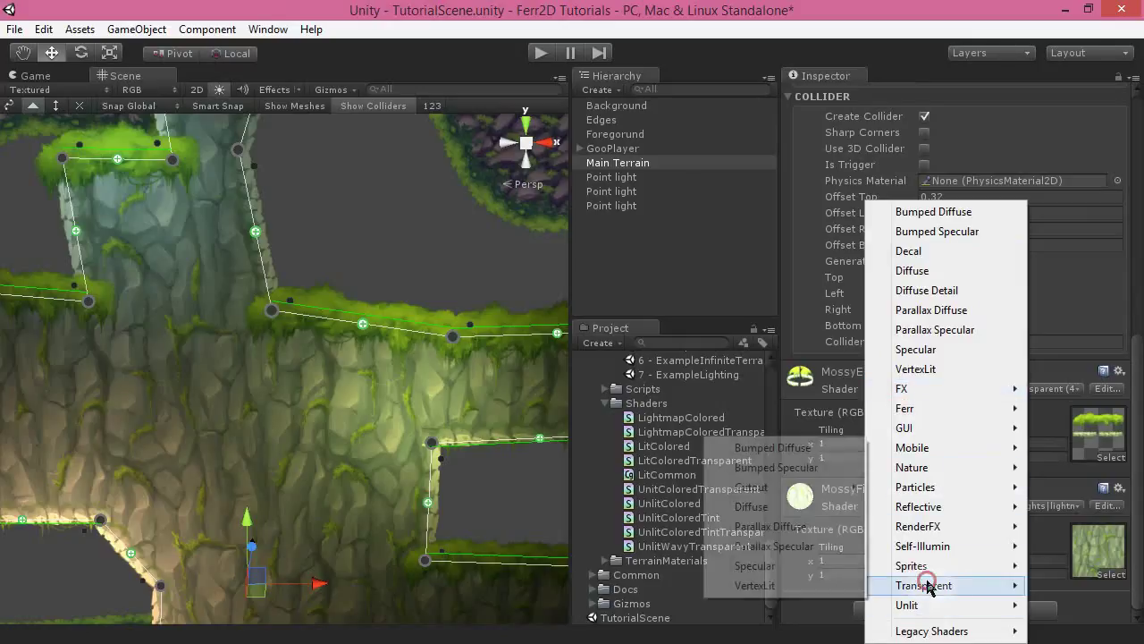
click(771, 507)
- Examine the places where the mossy edge segments overlap, with the terrain deselected
alt+drag(312, 189, 358, 239)
key(w)
right_drag(359, 239, 334, 224)
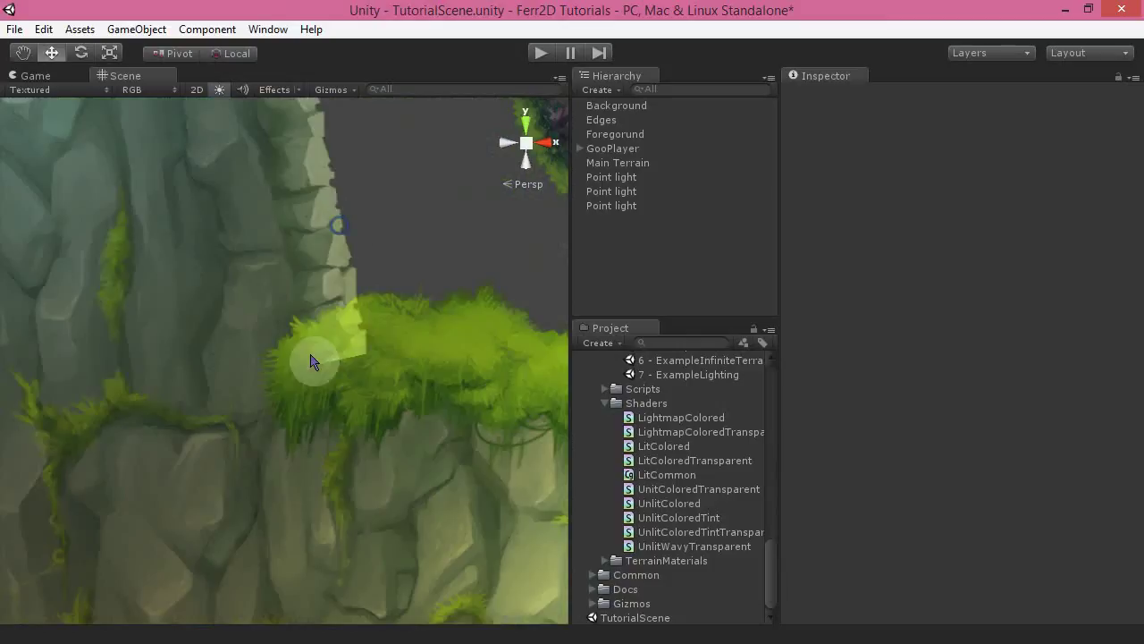
right_drag(357, 340, 398, 293)
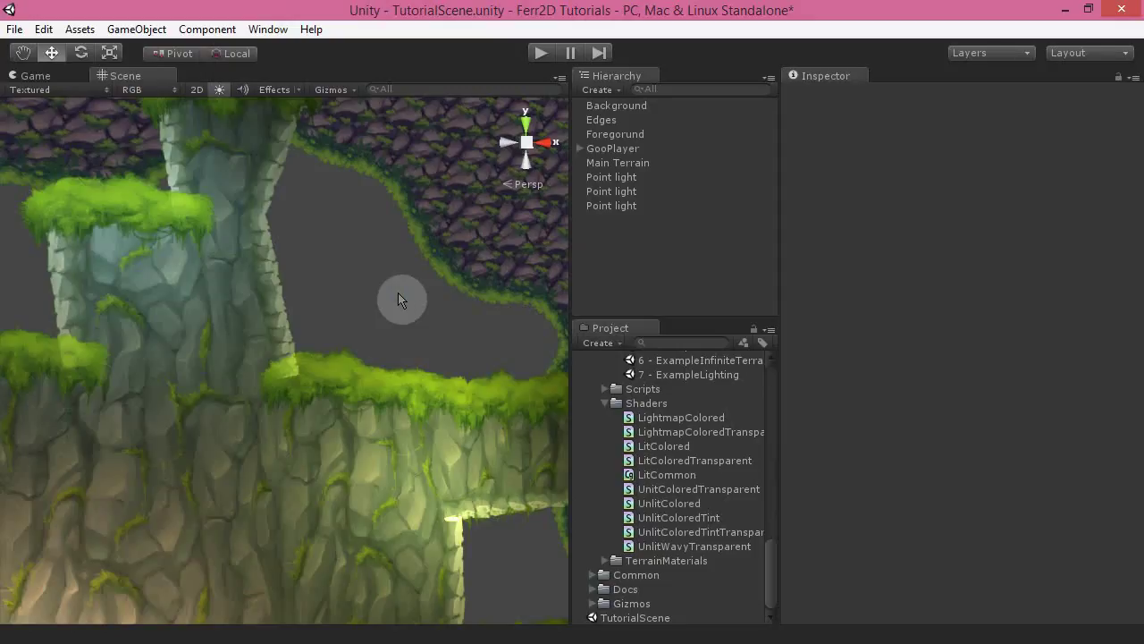
alt+drag(335, 288, 330, 297)
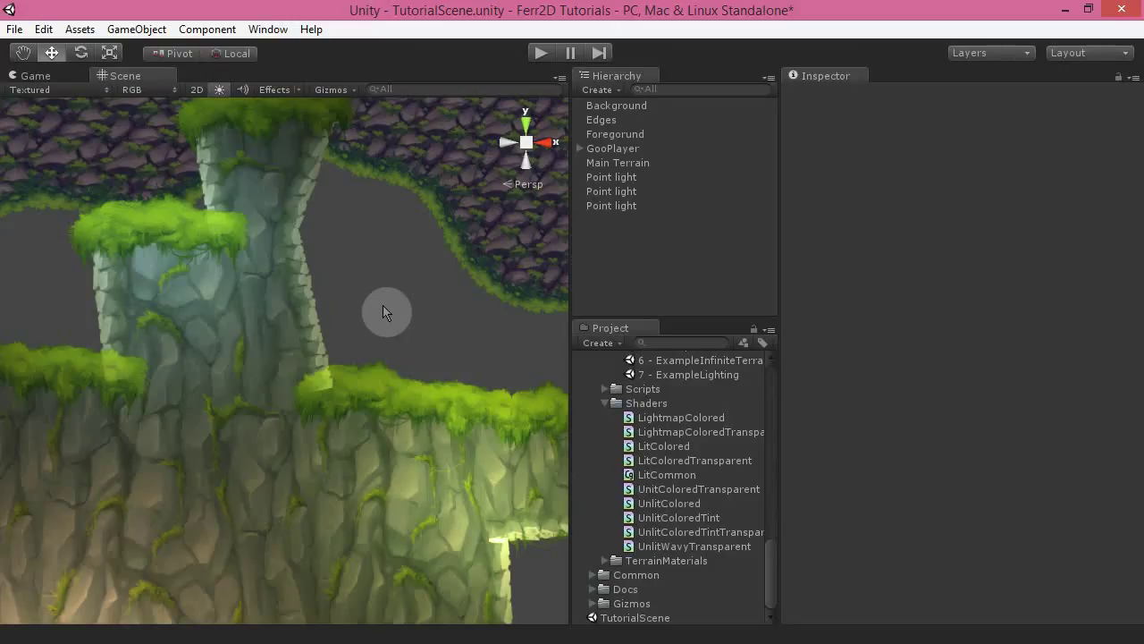
alt+drag(383, 312, 242, 339)
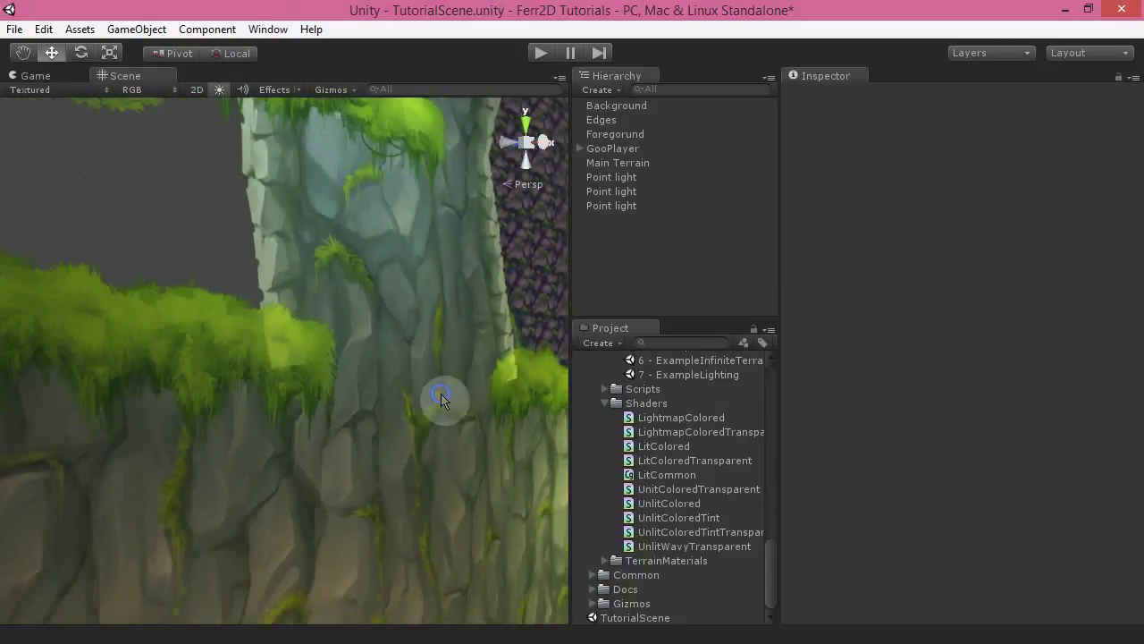
alt+drag(442, 396, 250, 468)
- Reassign Ferr's Lit Textured Vertex Color Transparent (4 lights|lightmap +1 light) shader to MossyEdges and check the edges with the terrain deselected
click(250, 468)
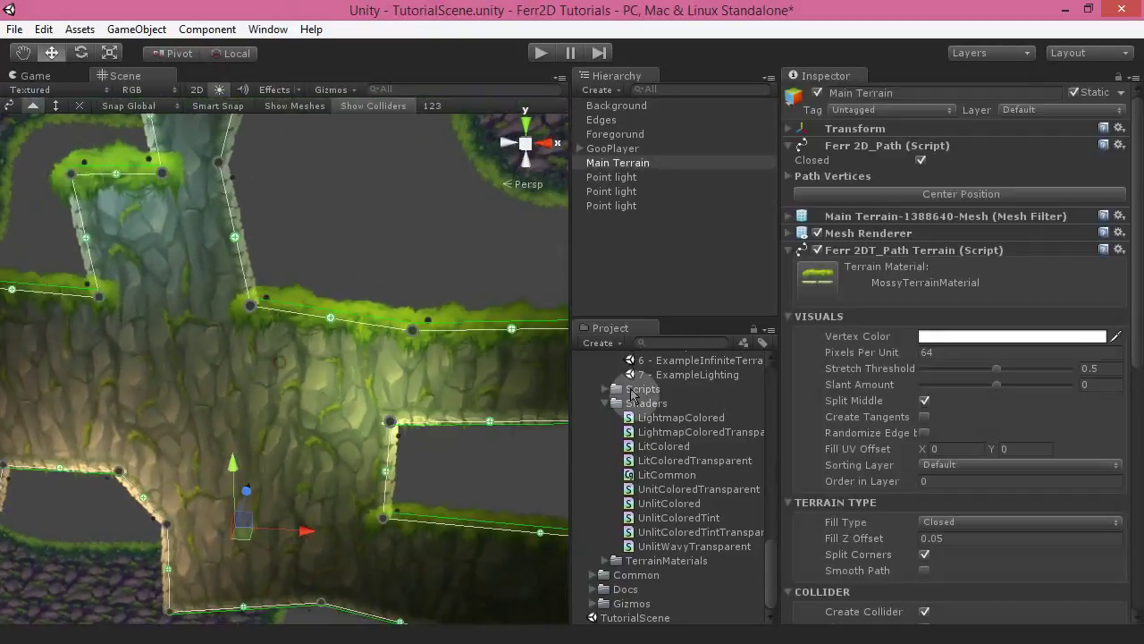
scroll(881, 505, down, 10)
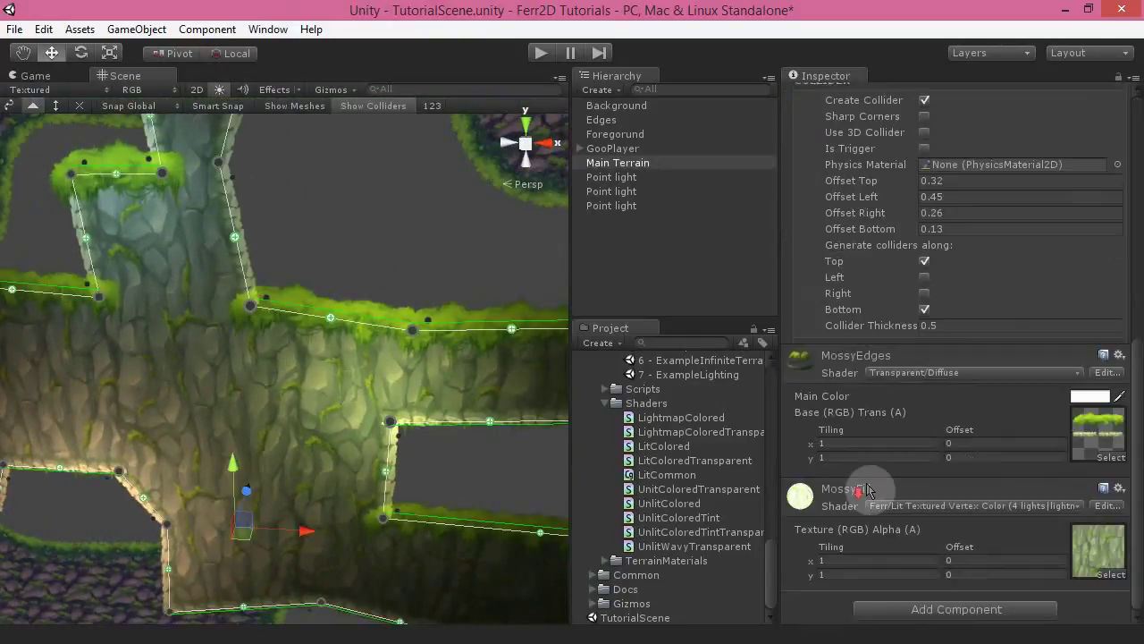
click(948, 378)
click(930, 416)
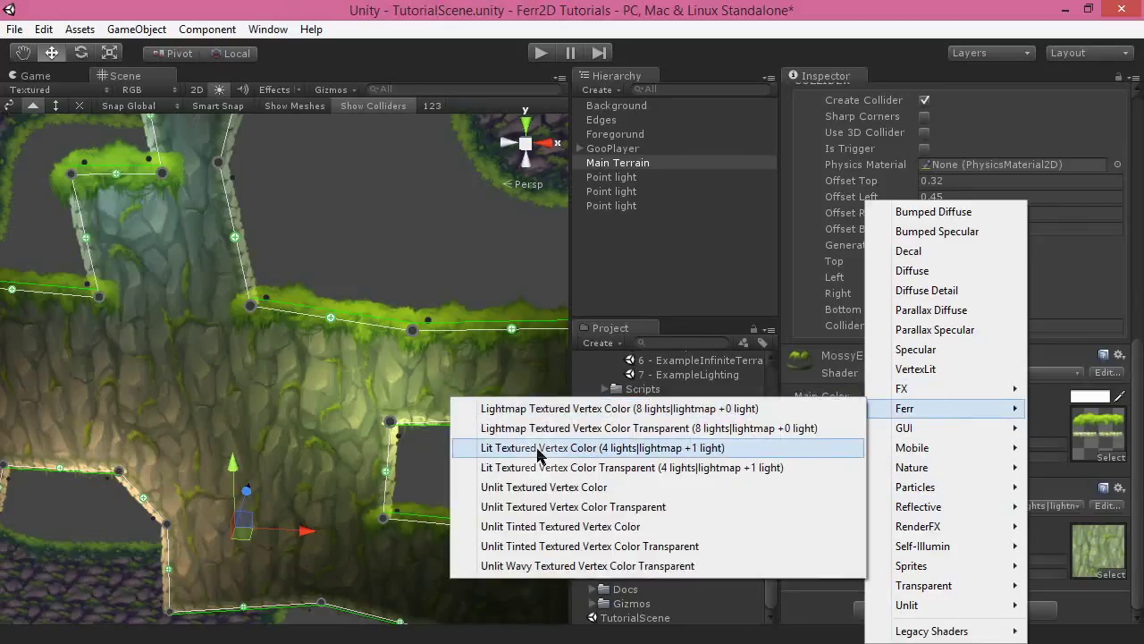
click(572, 470)
click(321, 295)
right_drag(321, 296, 454, 462)
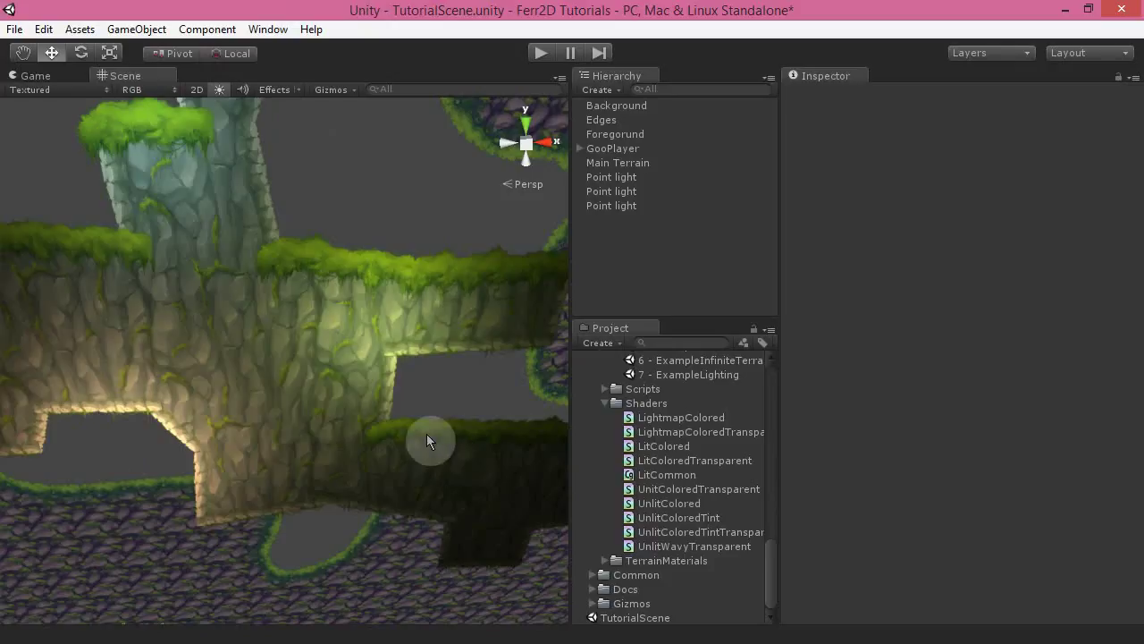
right_drag(522, 498, 341, 287)
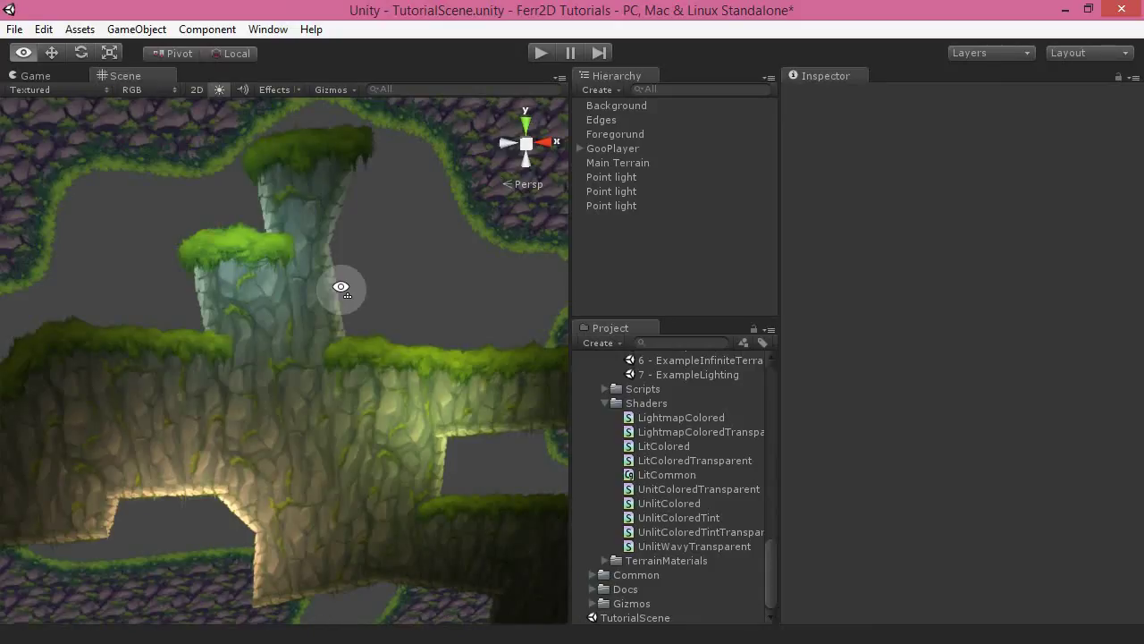
right_drag(340, 287, 387, 300)
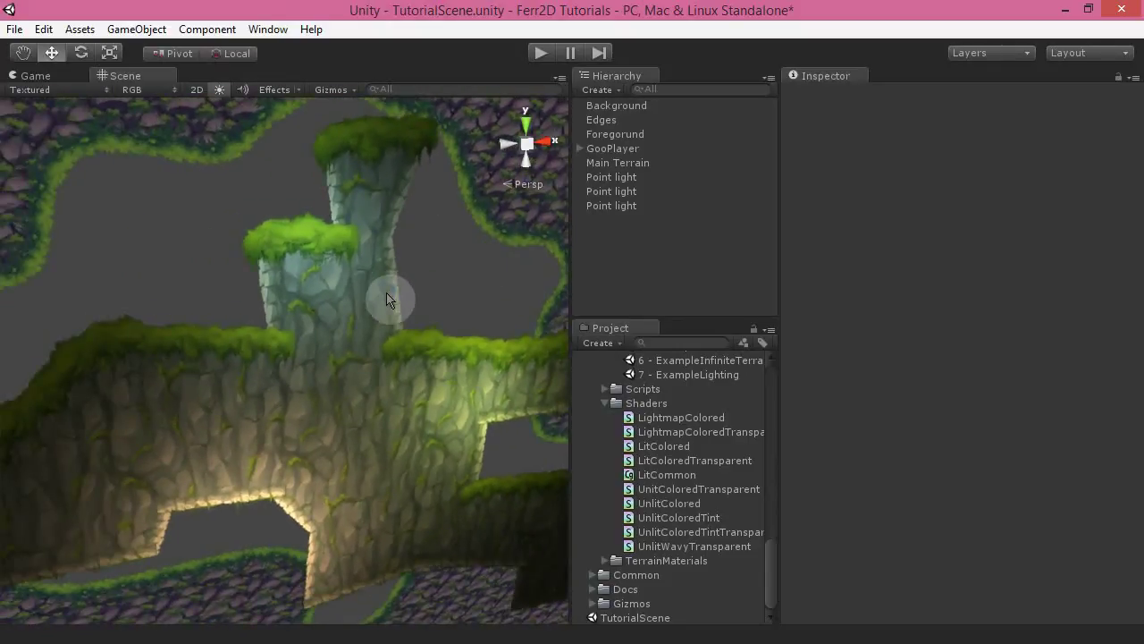